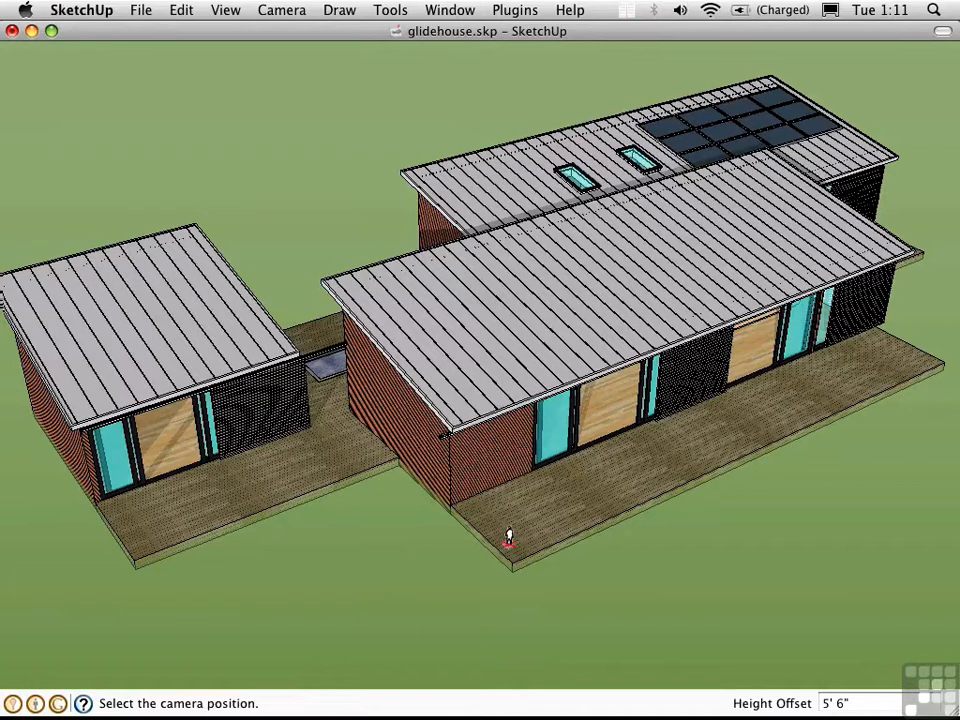
- Position the camera on the front deck facing the kitchen at a 5' eye height, with a 45-degree field of view
{"action": "left_click_drag", "start_coordinate": [508, 540], "coordinate": [616, 402]}
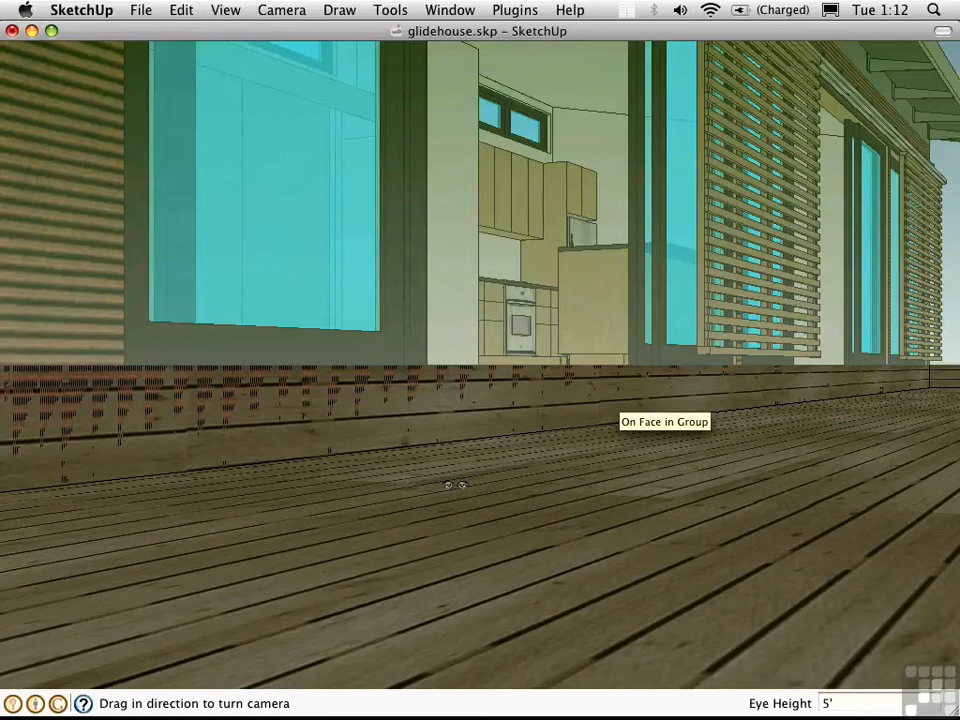
{"action": "key", "text": "Return"}
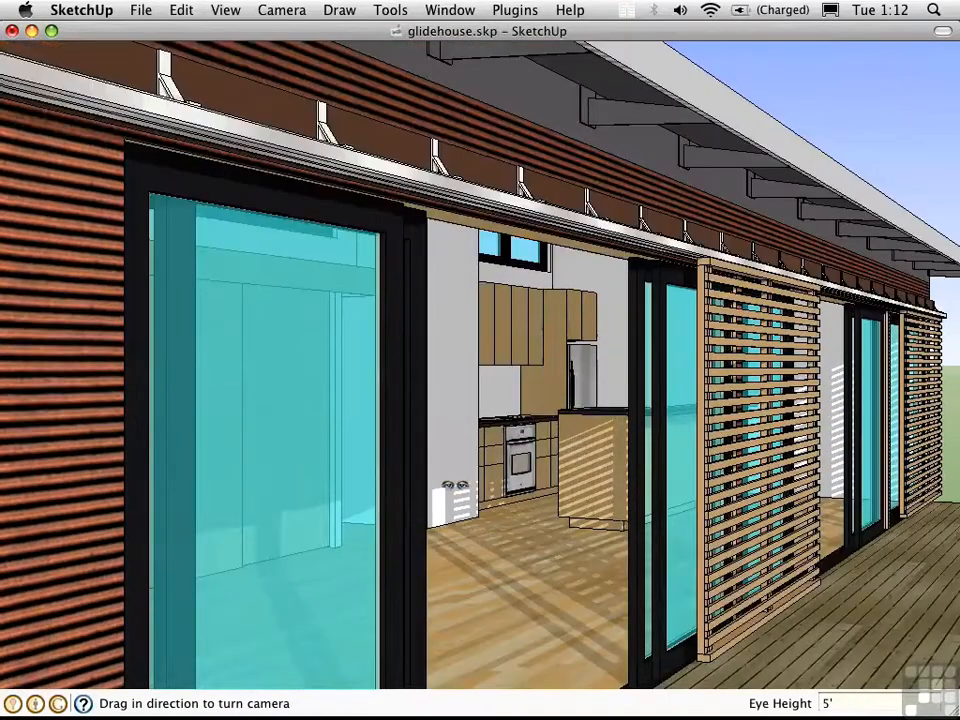
{"action": "key", "text": "z"}
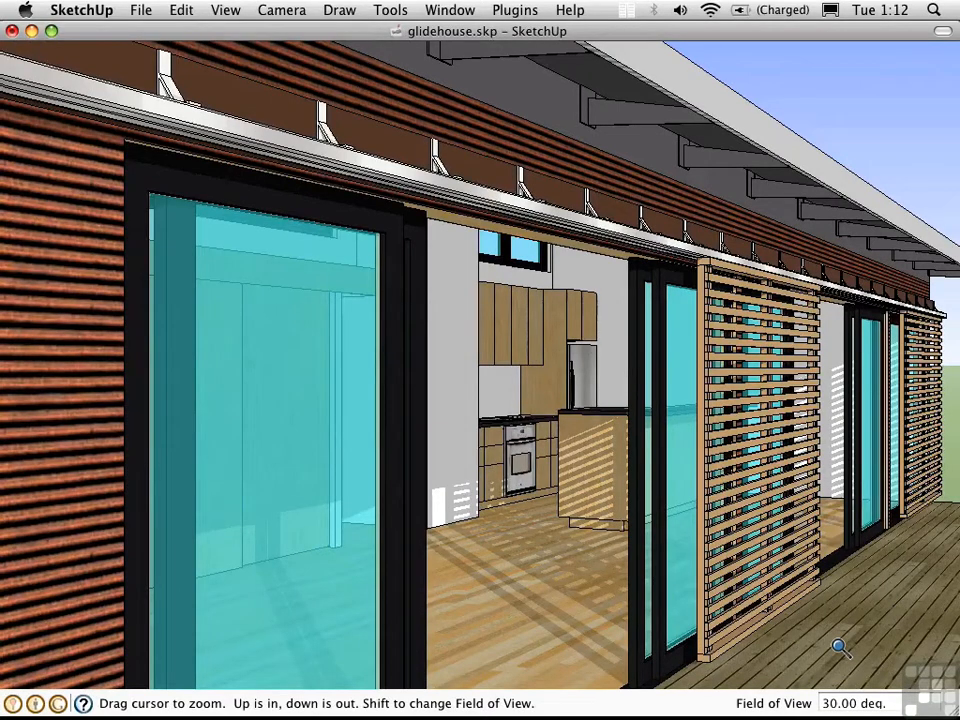
{"action": "type", "text": "4"}
{"action": "type", "text": "5.00 deg"}
{"action": "key", "text": "Return"}
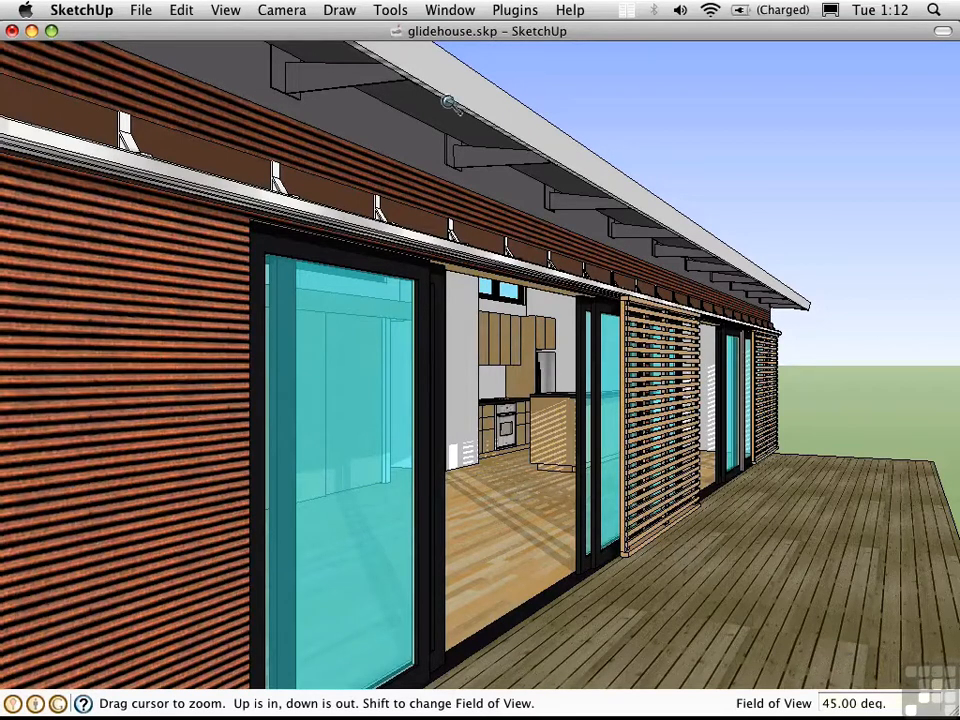
- Open the scene manager and save the current deck view as the first scene
{"action": "left_click", "coordinate": [450, 10]}
{"action": "left_click", "coordinate": [475, 228]}
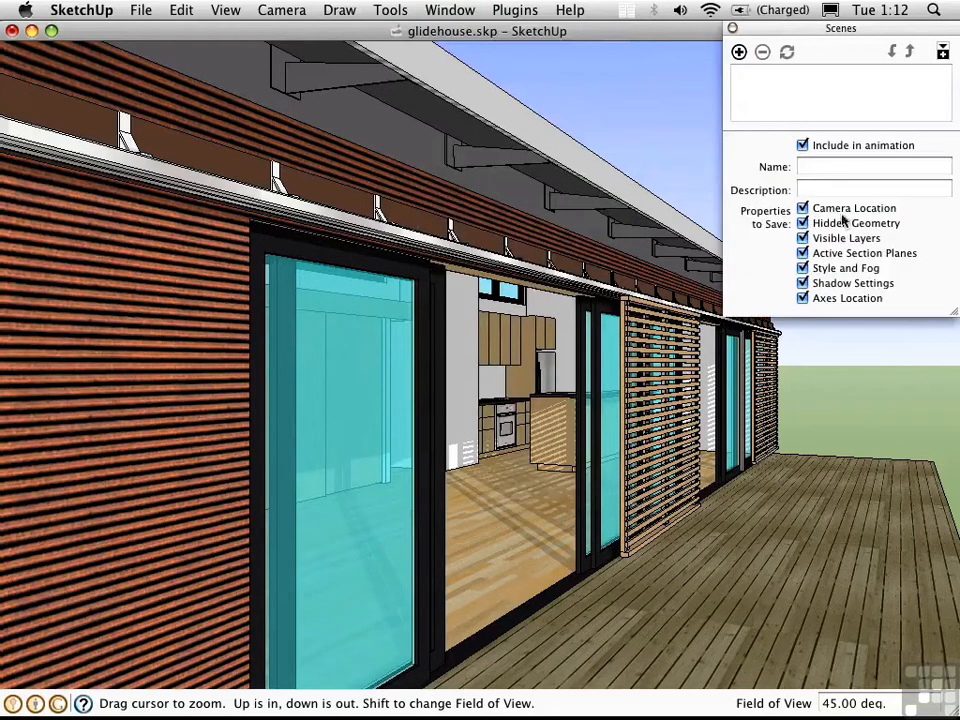
{"action": "left_click", "coordinate": [739, 54]}
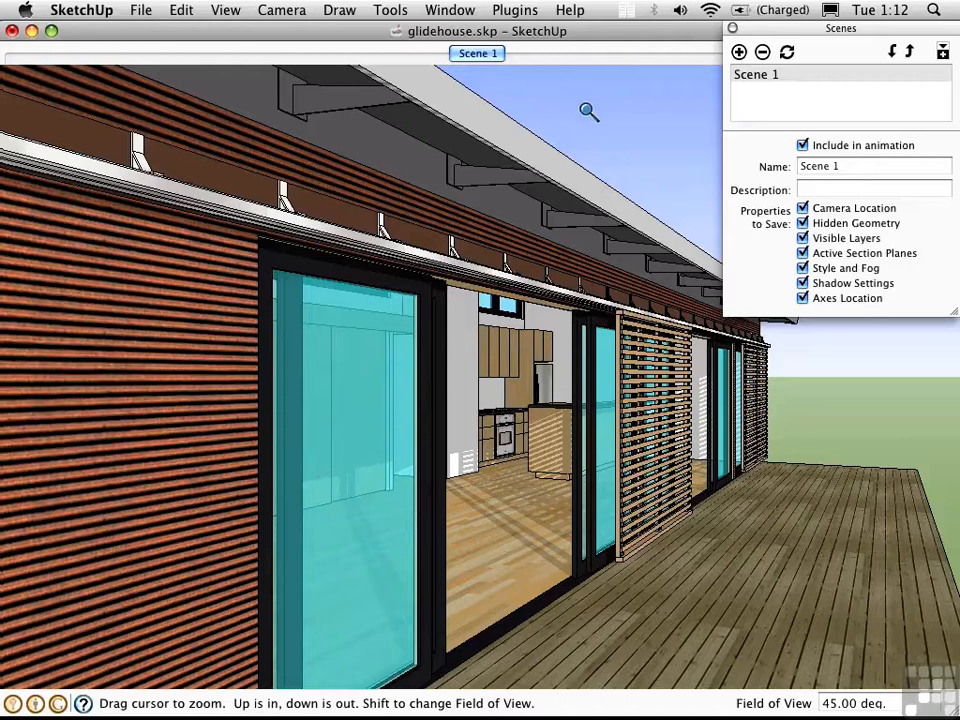
- Walk from the deck through the doorway to the kitchen island, adding three more scenes along the way
{"action": "key", "text": "w"}
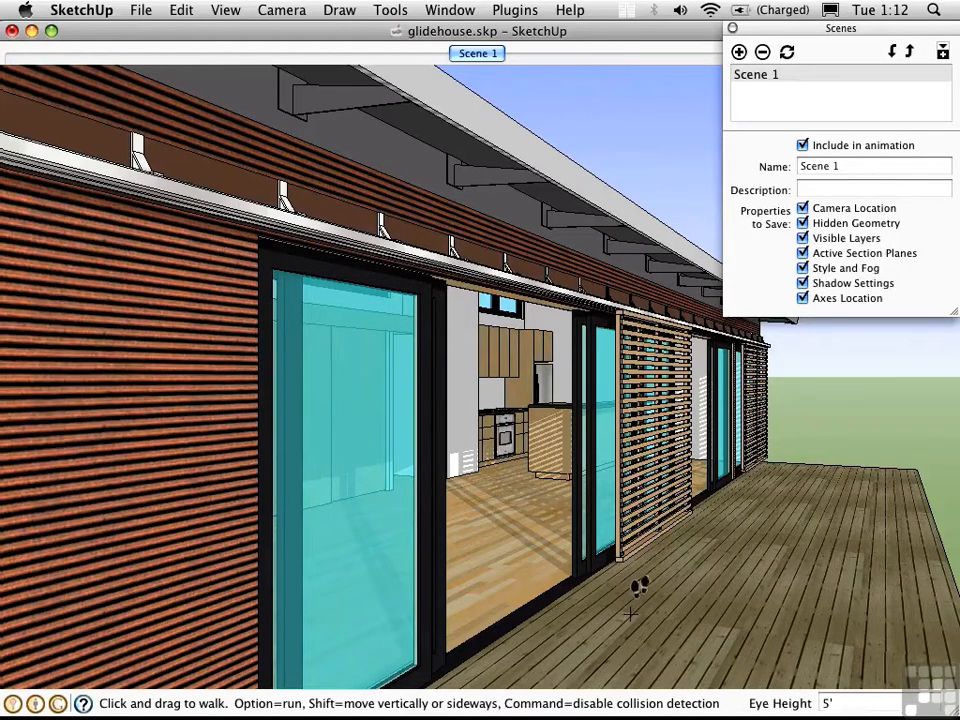
{"action": "left_click_drag", "start_coordinate": [632, 612], "coordinate": [634, 512]}
{"action": "left_click", "coordinate": [740, 53]}
{"action": "left_click_drag", "start_coordinate": [497, 549], "coordinate": [505, 472]}
{"action": "left_click", "coordinate": [739, 52]}
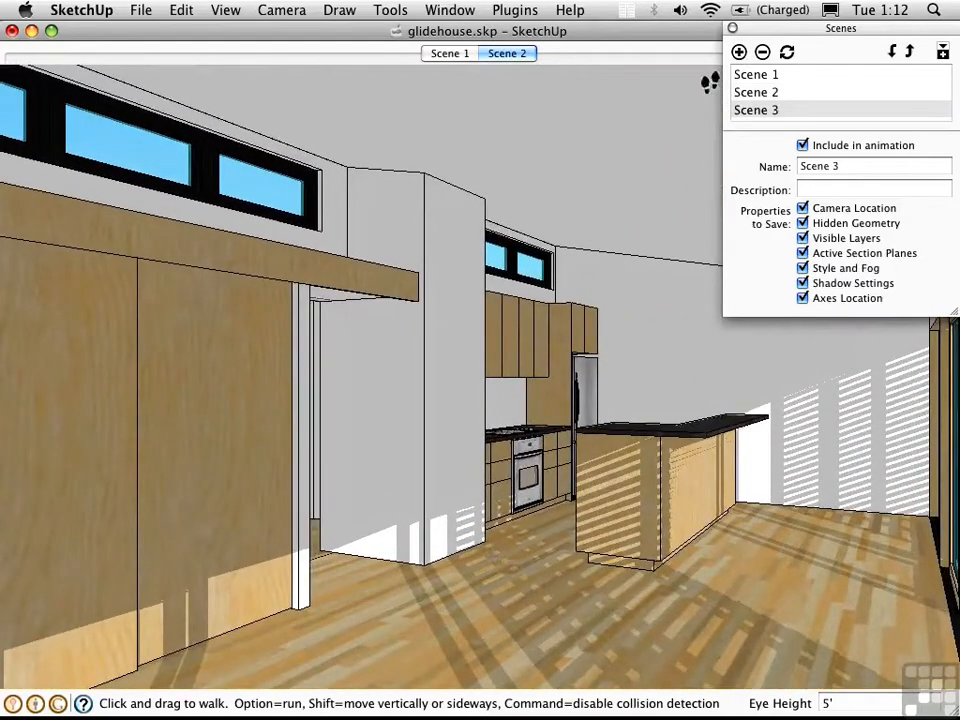
{"action": "left_click_drag", "start_coordinate": [545, 490], "coordinate": [695, 205]}
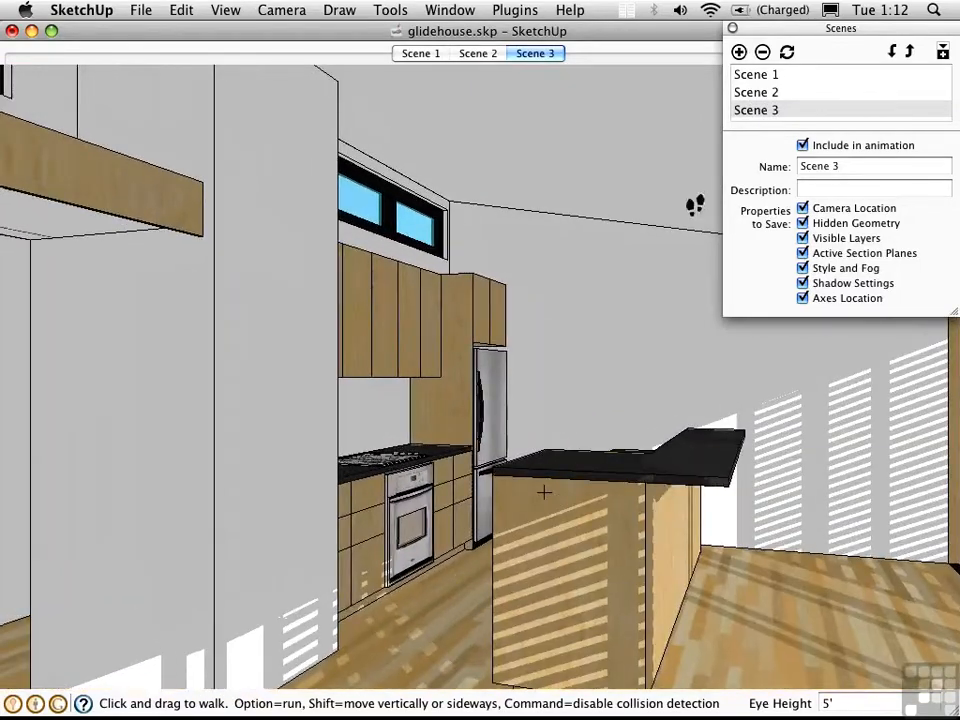
{"action": "left_click", "coordinate": [739, 52]}
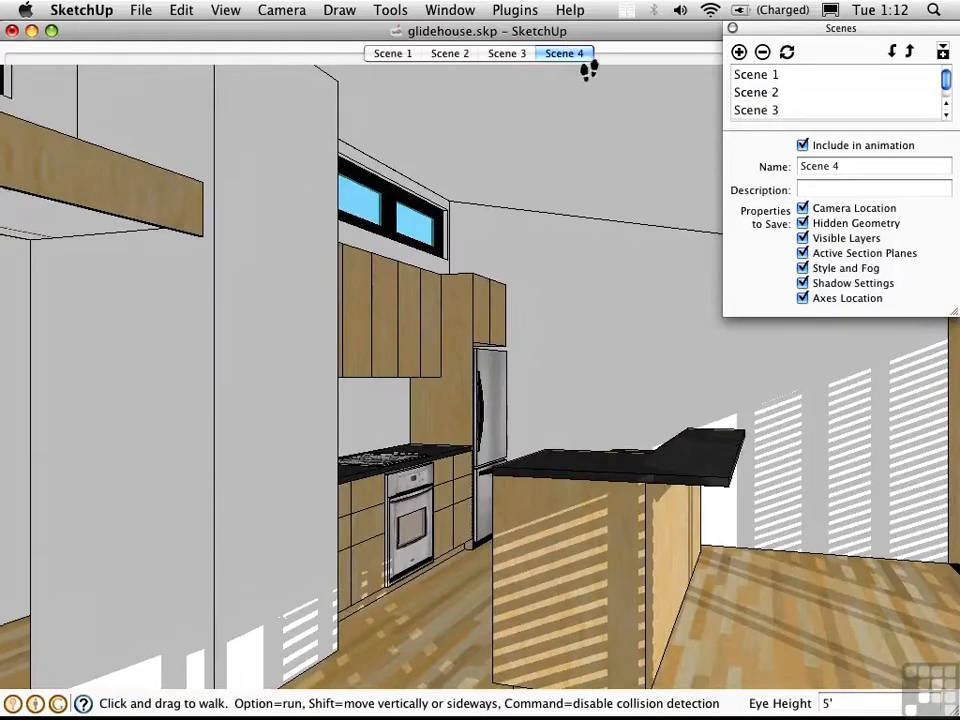
- Step through Scenes 1 to 4 in order to check the camera transitions between them
{"action": "left_click", "coordinate": [390, 54]}
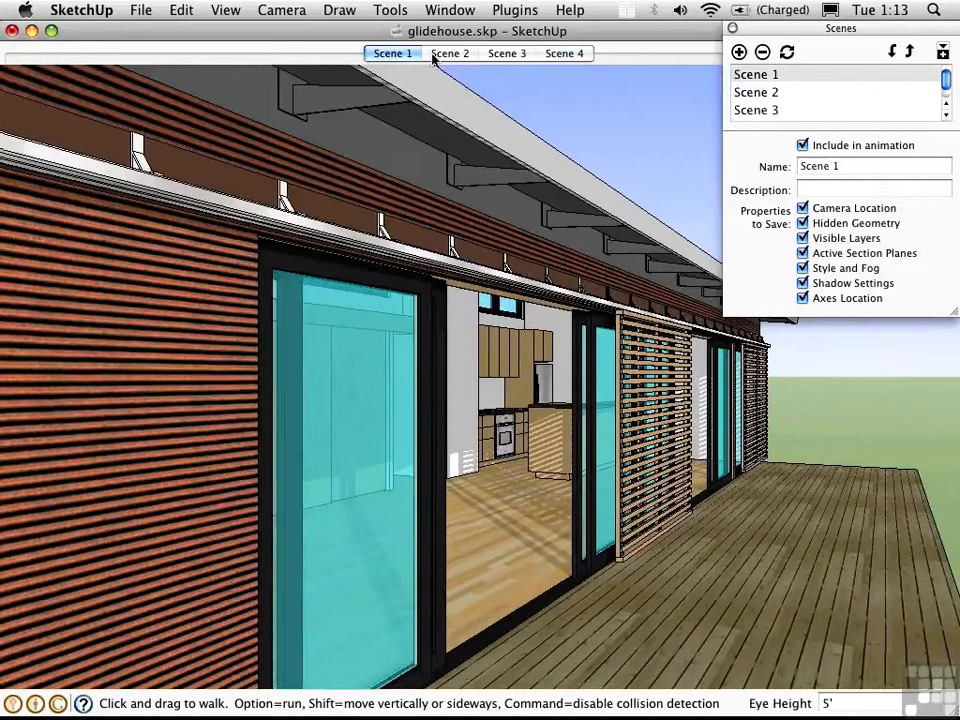
{"action": "left_click", "coordinate": [449, 54]}
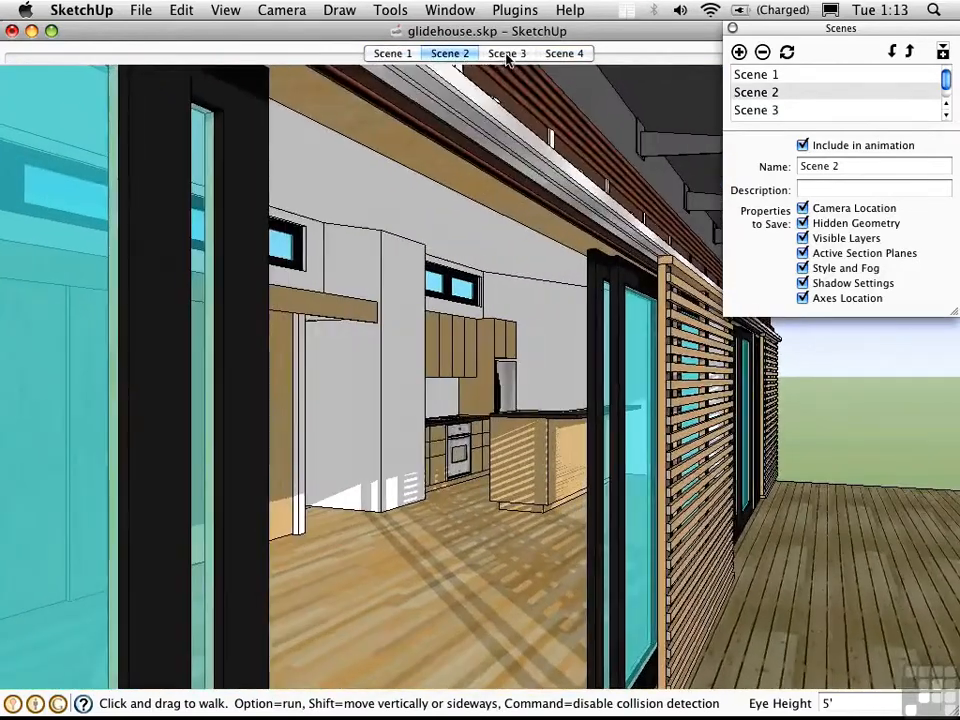
{"action": "left_click", "coordinate": [507, 53]}
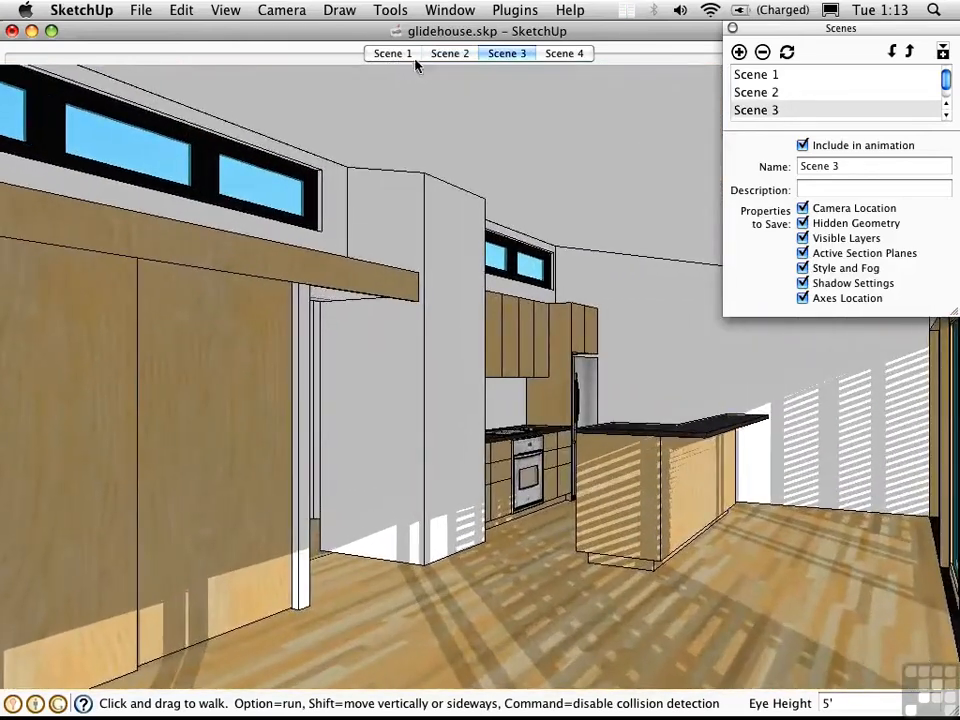
{"action": "left_click", "coordinate": [562, 54]}
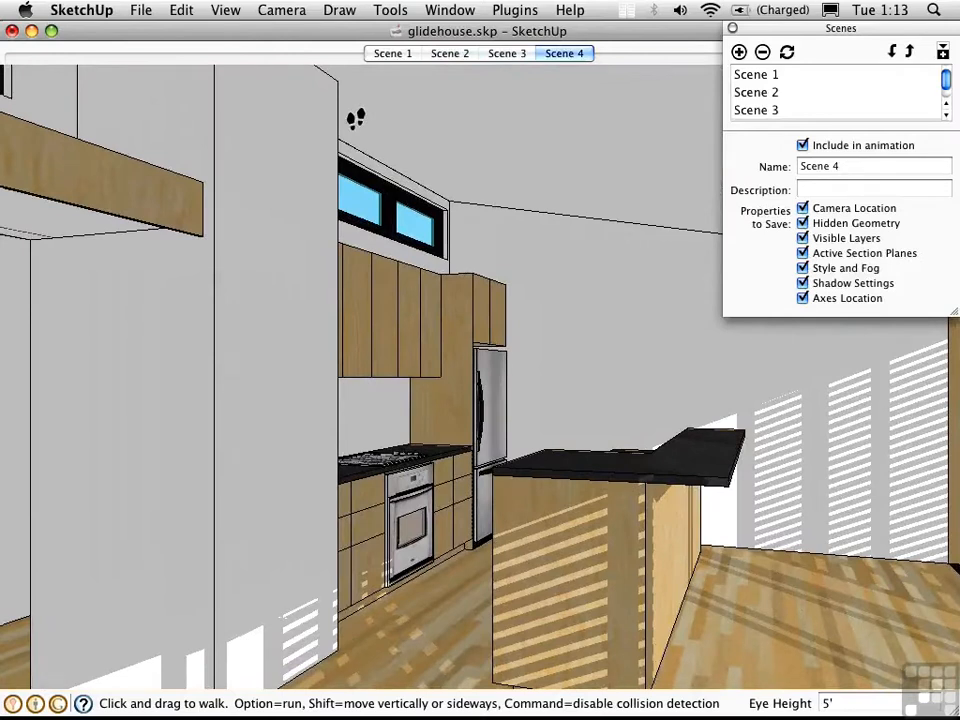
- Reduce the scene delay by one second in the model's animation settings
{"action": "key", "text": "shift+super+i"}
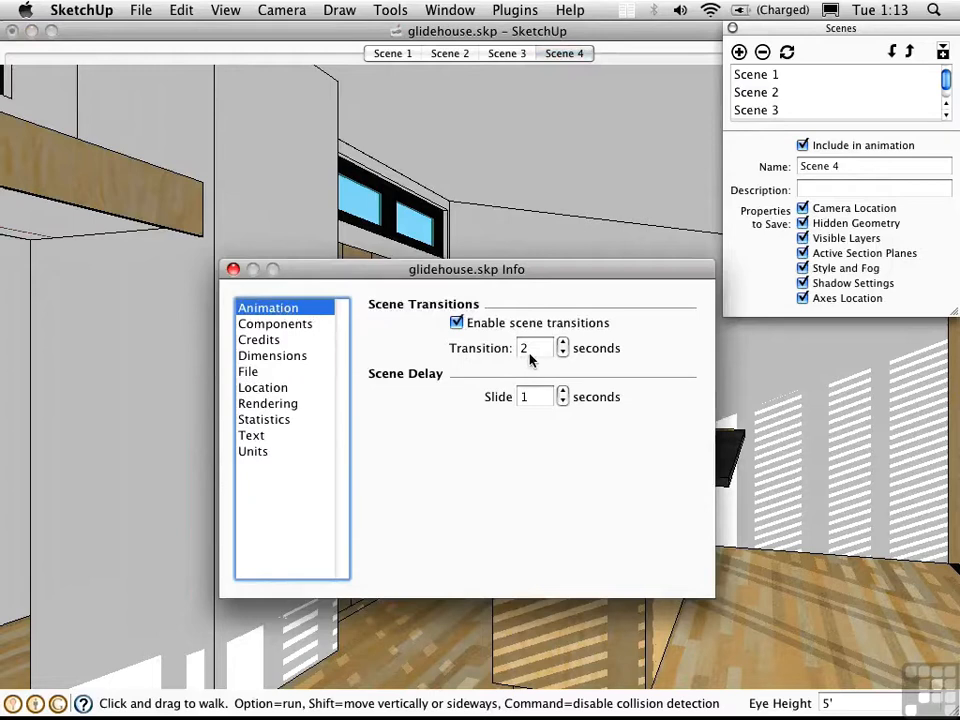
{"action": "left_click", "coordinate": [563, 402]}
{"action": "left_click", "coordinate": [233, 269]}
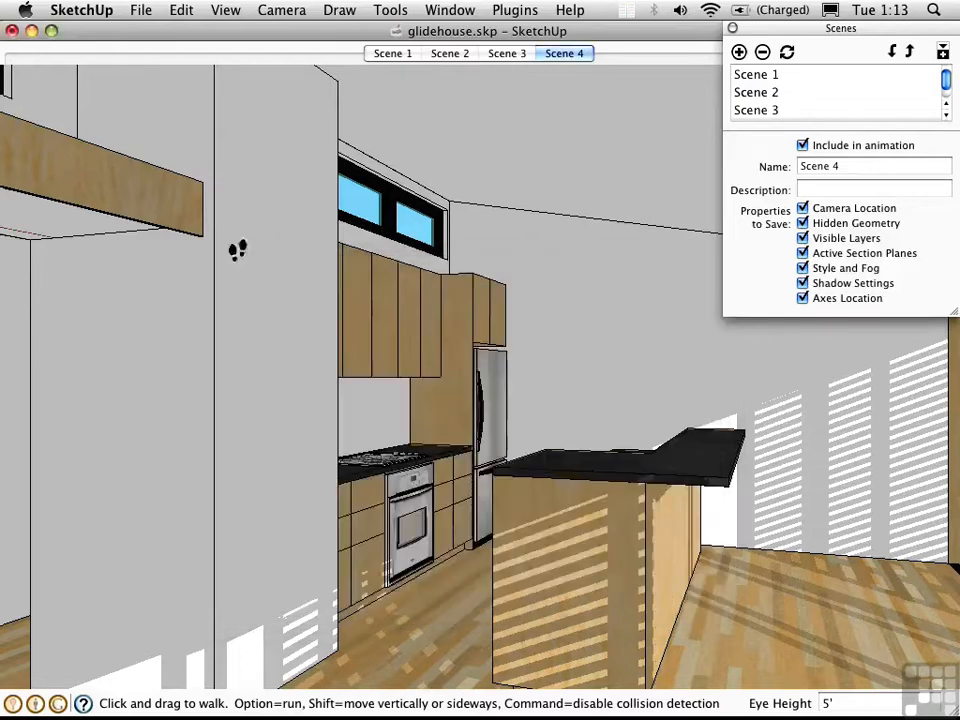
- Return to Scene 1 and play the scene animation
{"action": "left_click", "coordinate": [398, 56]}
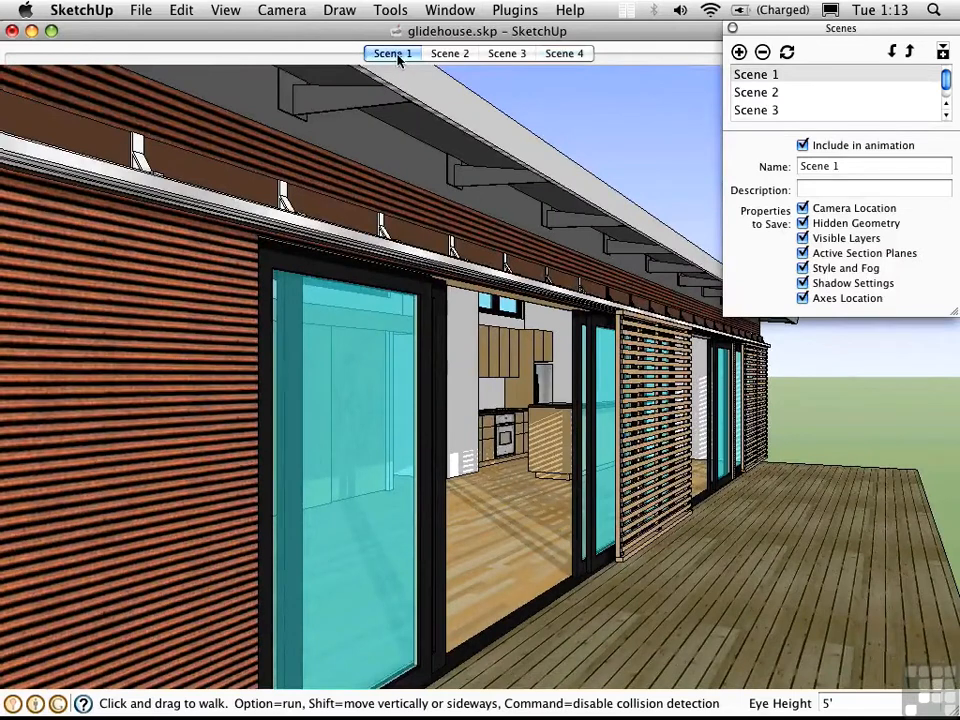
{"action": "right_click", "coordinate": [397, 57]}
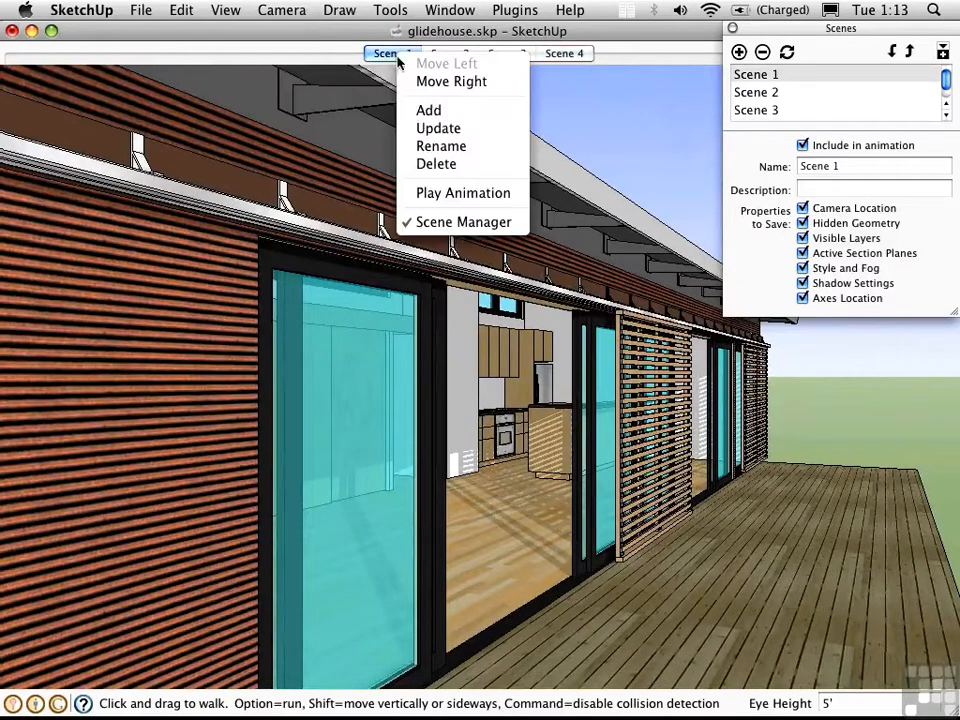
{"action": "left_click", "coordinate": [440, 194]}
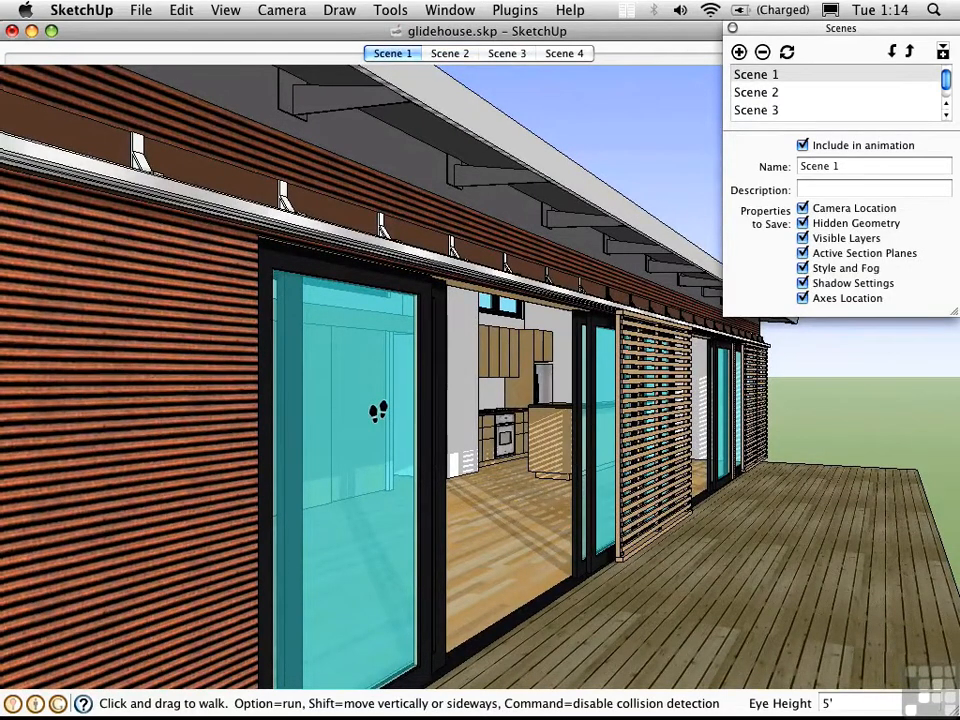
- Export the animation to the Desktop as the QuickTime movie glidehouse.mov with anti-aliasing enabled
{"action": "left_click", "coordinate": [139, 10]}
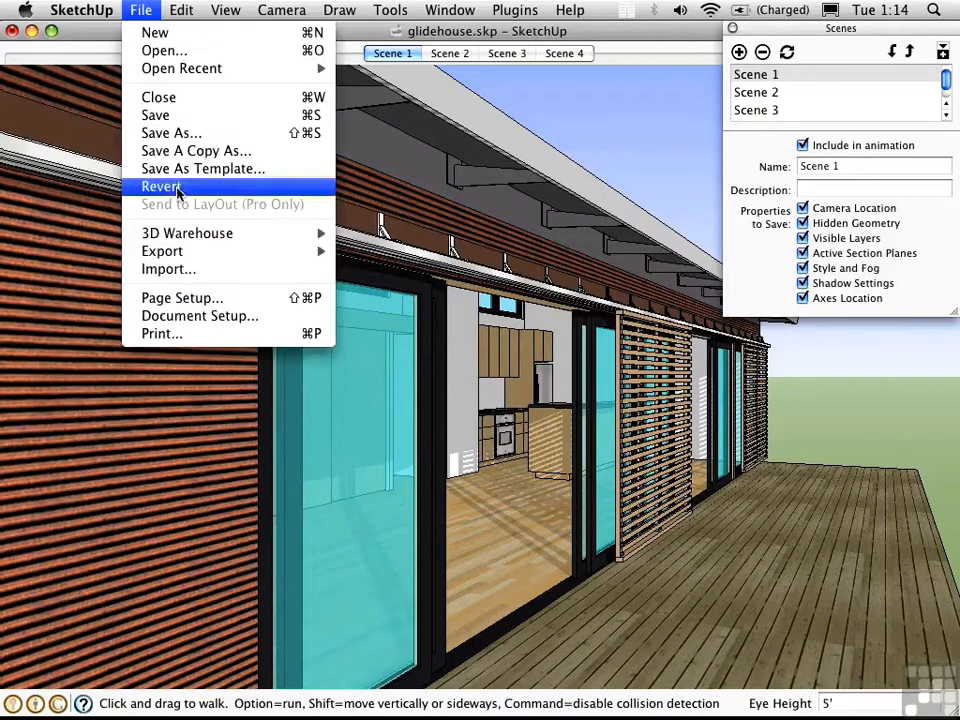
{"action": "mouse_move", "coordinate": [197, 258]}
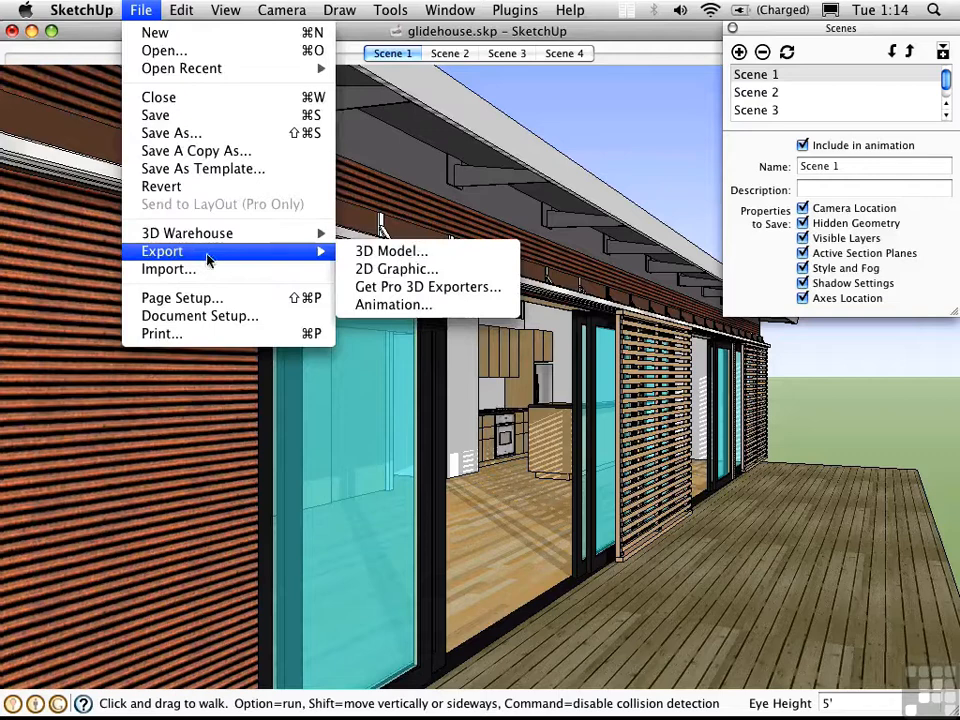
{"action": "left_click", "coordinate": [405, 304]}
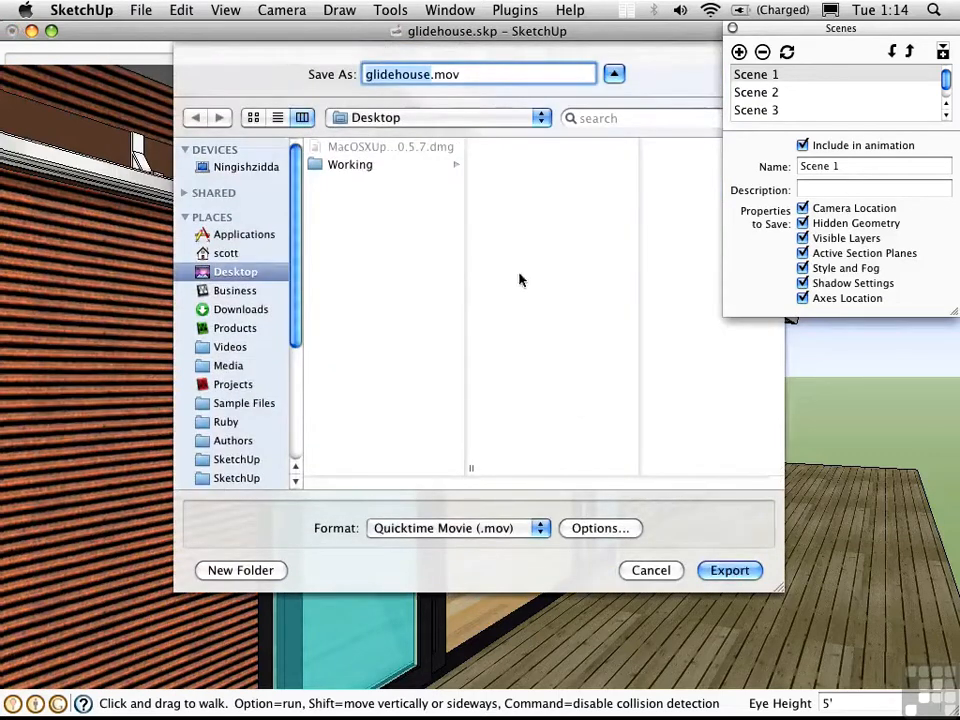
{"action": "left_click", "coordinate": [576, 535]}
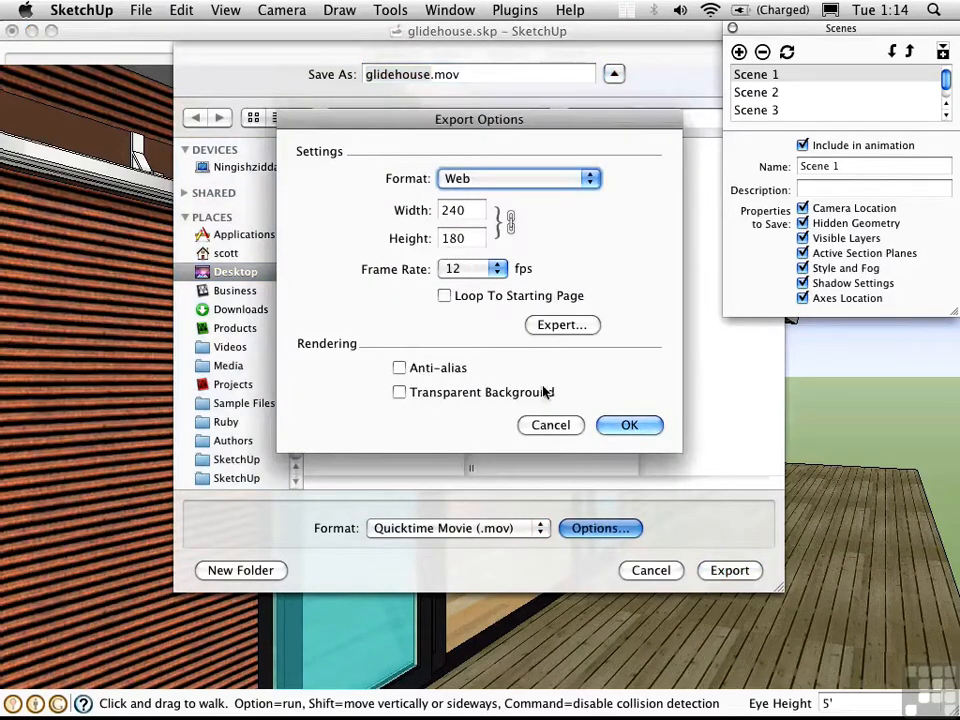
{"action": "left_click", "coordinate": [399, 368]}
{"action": "left_click", "coordinate": [627, 426]}
{"action": "left_click", "coordinate": [731, 572]}
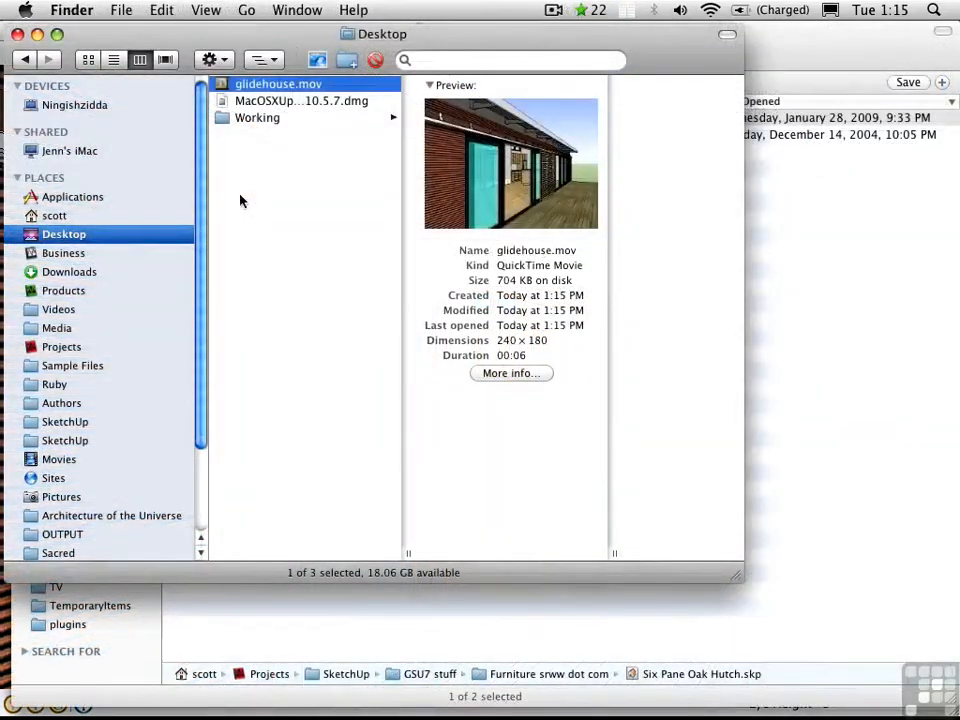
- Preview the exported glidehouse.mov in Finder with Quick Look
{"action": "key", "text": "space"}
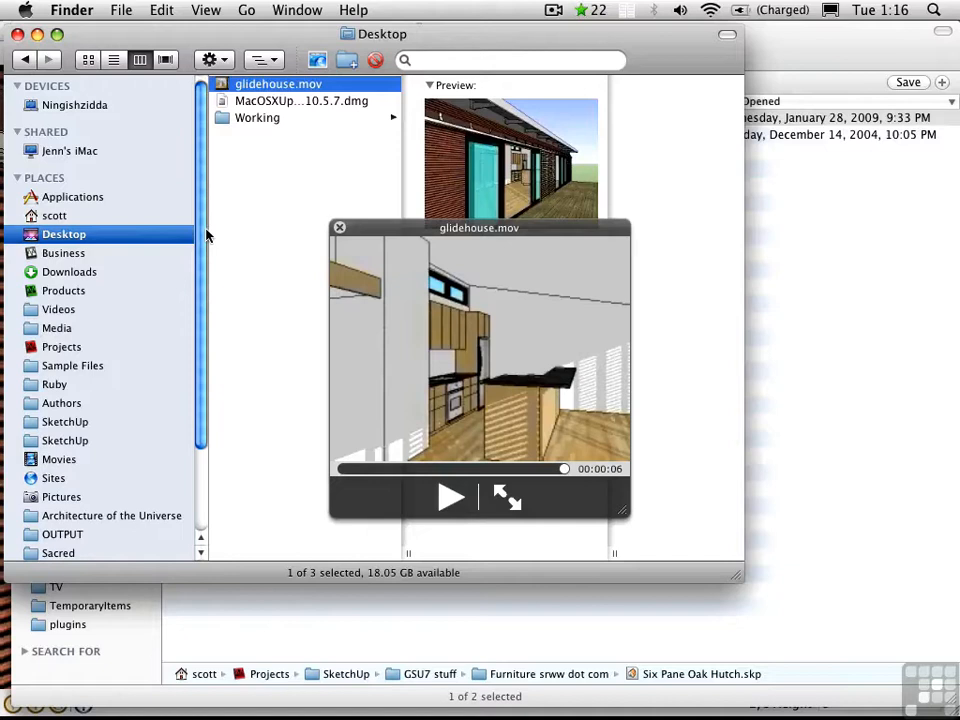
{"action": "key", "text": "space"}
{"action": "key", "text": "space"}
{"action": "key", "text": "space"}
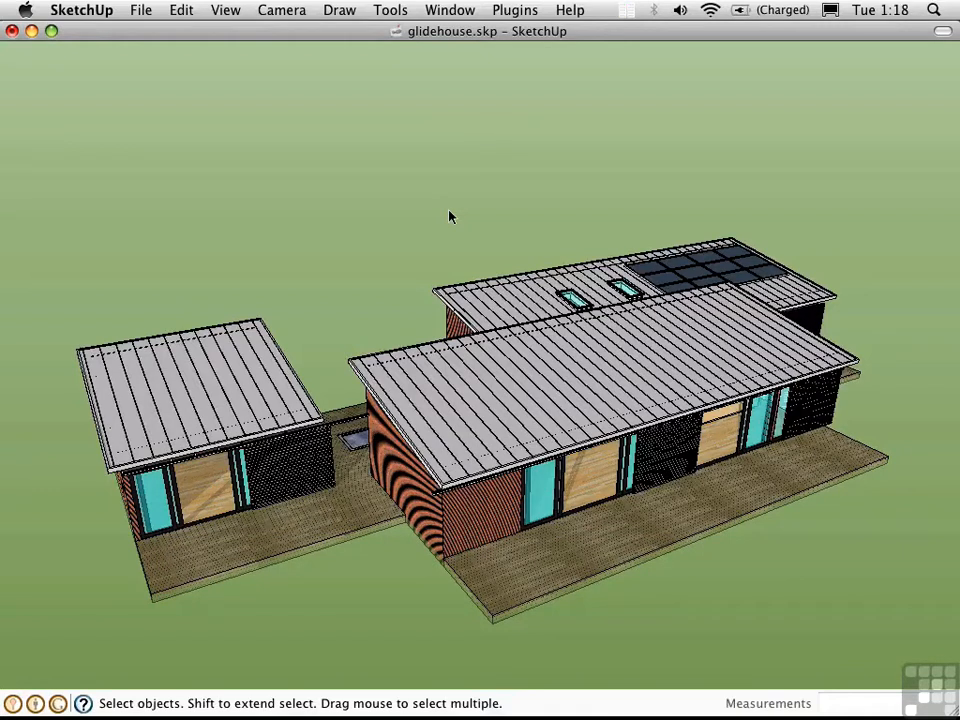
- Show the house from the top in parallel projection and hide the roof layer to reveal the floor plan
{"action": "key", "text": "super+2"}
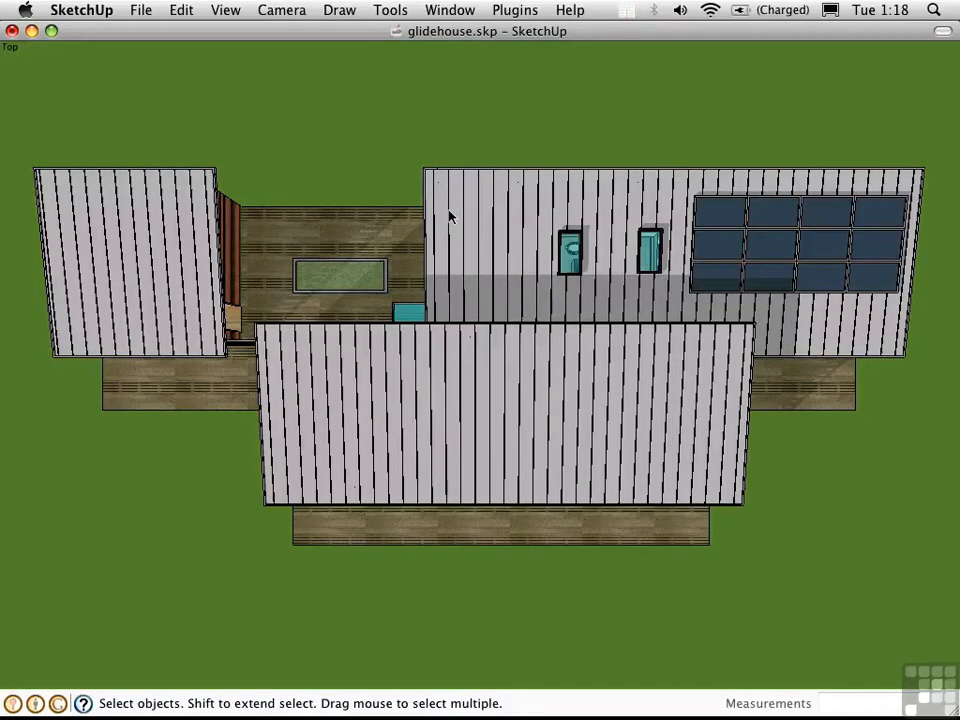
{"action": "key", "text": "v"}
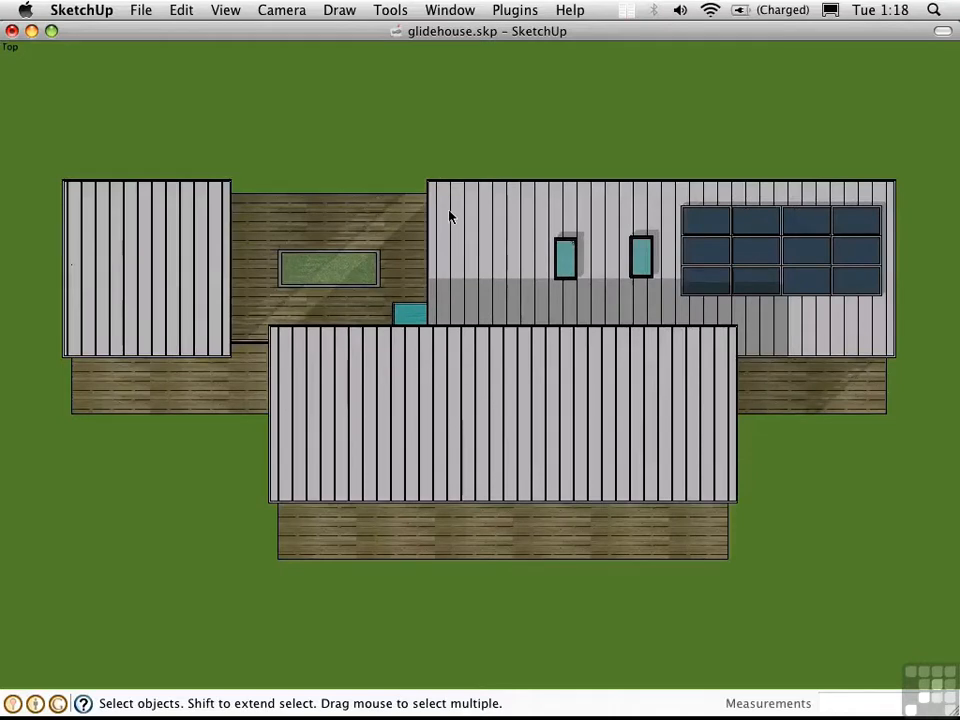
{"action": "left_click", "coordinate": [447, 10]}
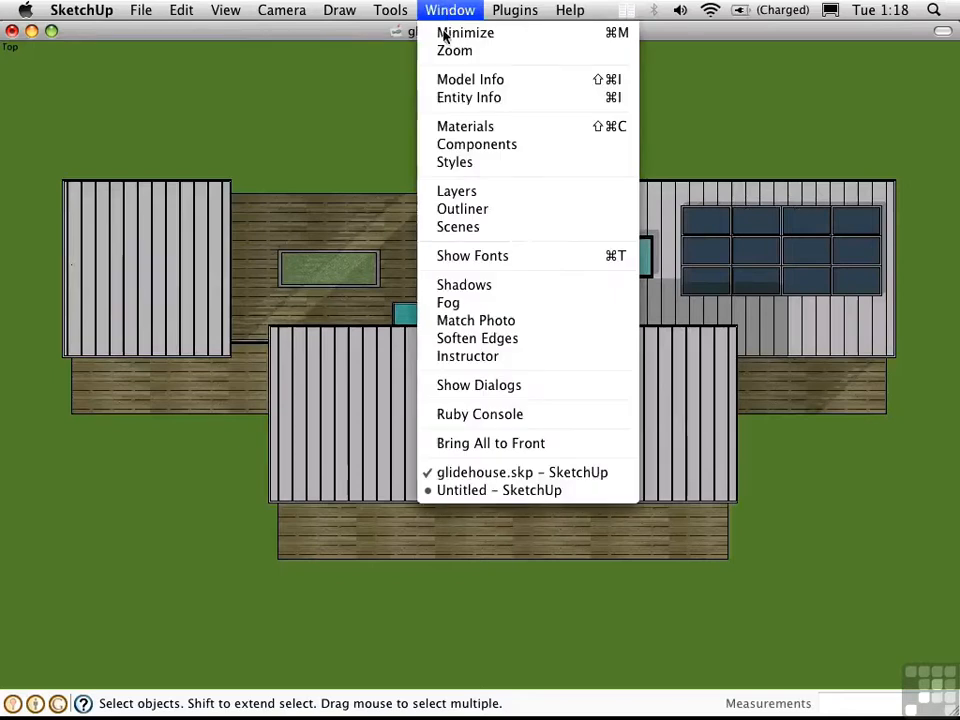
{"action": "left_click", "coordinate": [456, 190]}
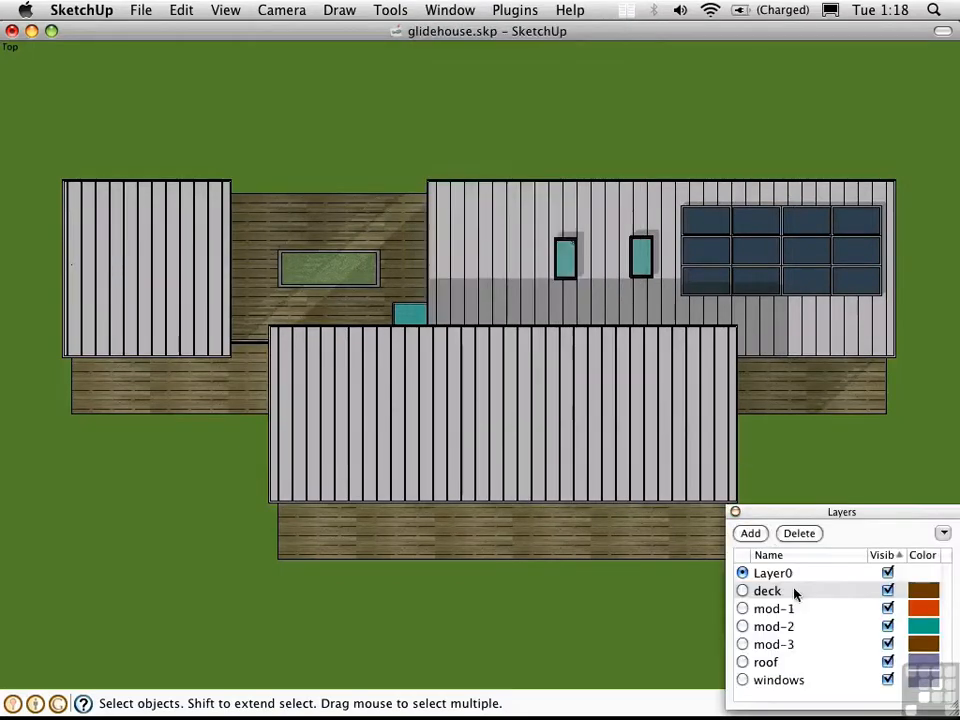
{"action": "left_click", "coordinate": [887, 662]}
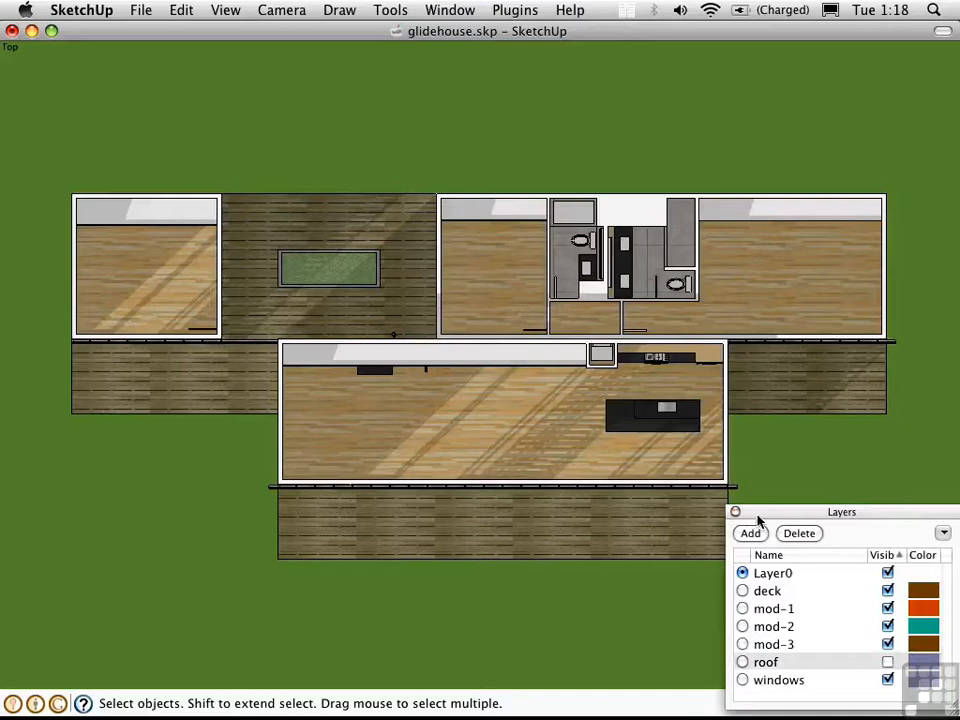
{"action": "left_click_drag", "start_coordinate": [756, 516], "coordinate": [774, 547]}
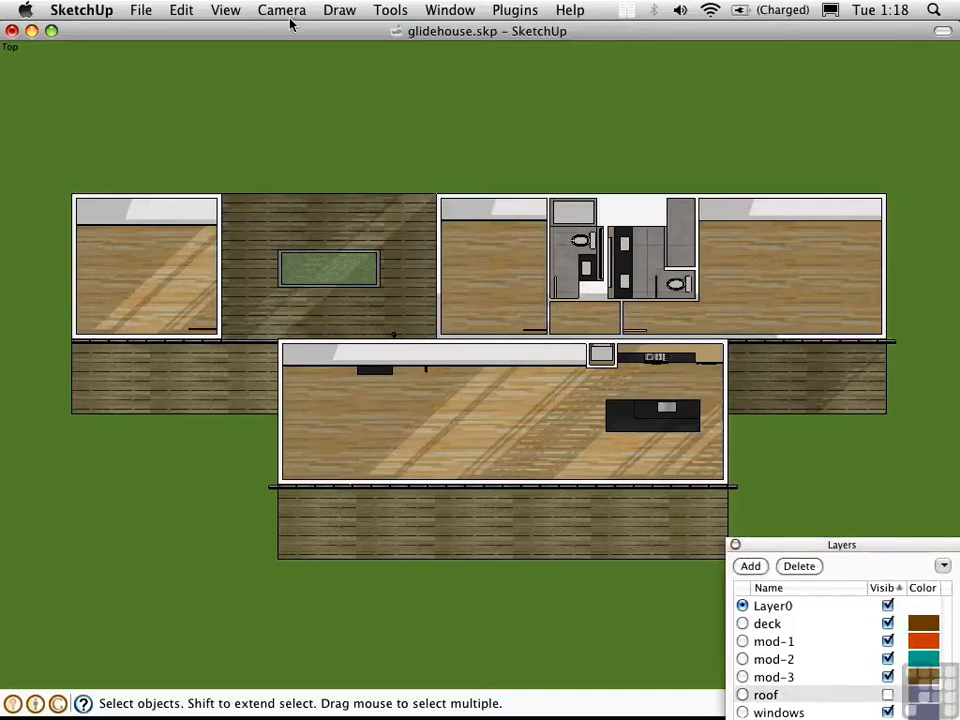
- Draw a cubic Bezier curve with four control points from the front deck through the glass doors into the living room
{"action": "left_click", "coordinate": [226, 11]}
{"action": "mouse_move", "coordinate": [230, 33]}
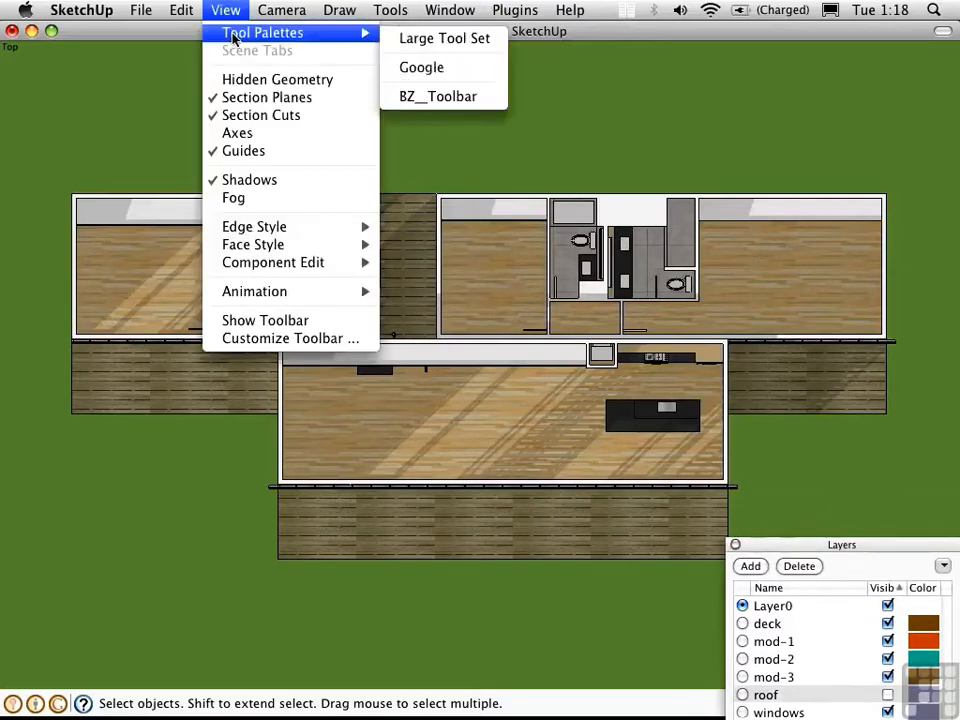
{"action": "left_click", "coordinate": [424, 96]}
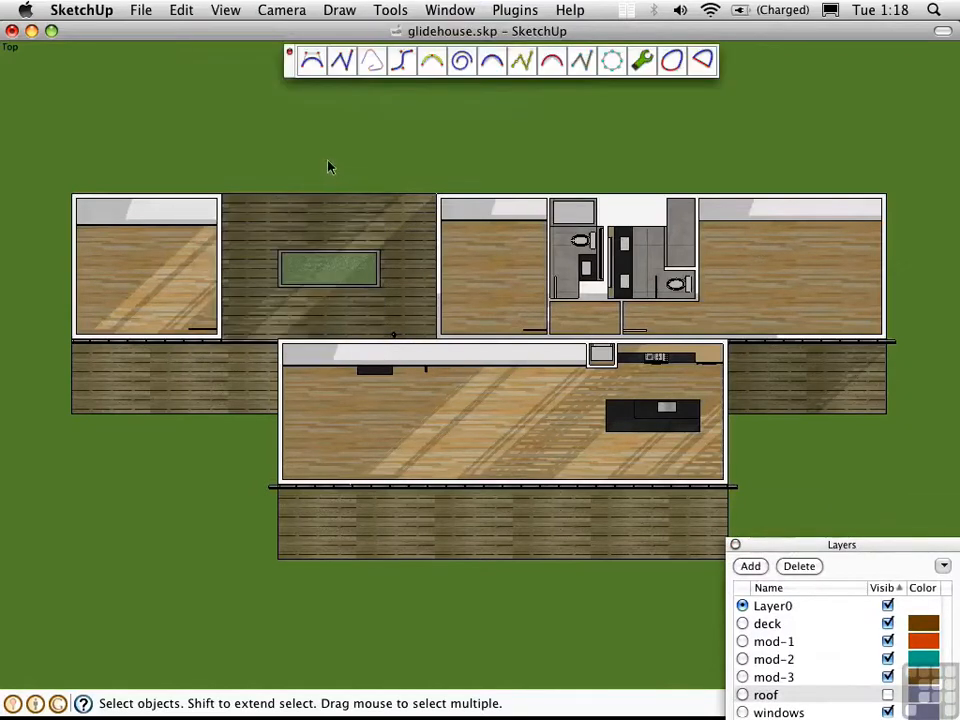
{"action": "left_click", "coordinate": [491, 62]}
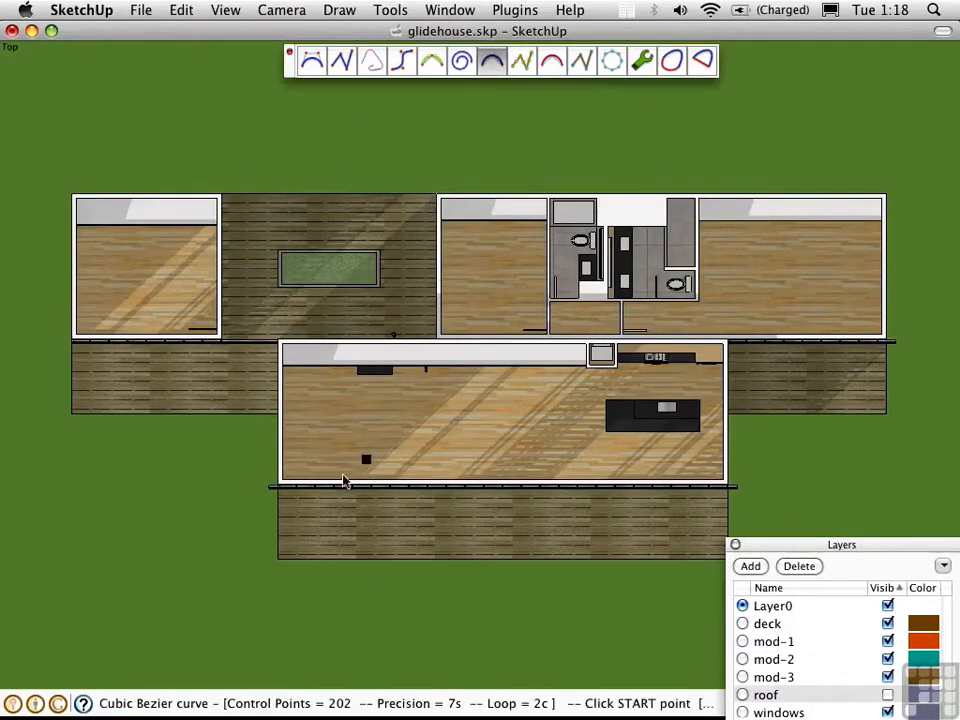
{"action": "left_click", "coordinate": [290, 523]}
{"action": "left_click", "coordinate": [391, 512]}
{"action": "left_click", "coordinate": [450, 463]}
{"action": "left_click", "coordinate": [546, 442]}
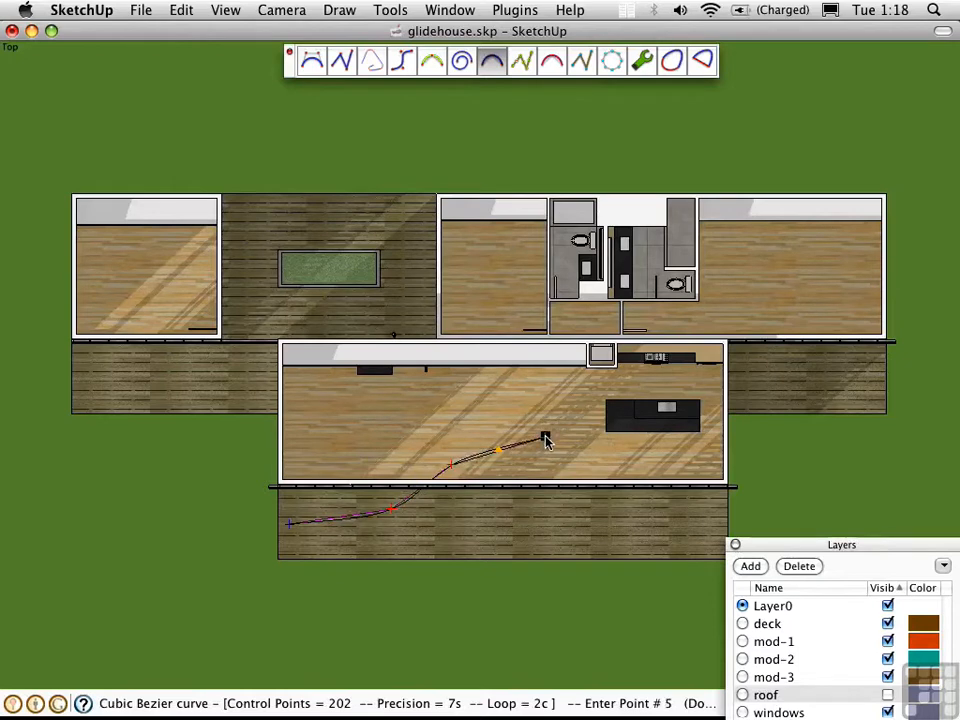
{"action": "key", "text": "Return"}
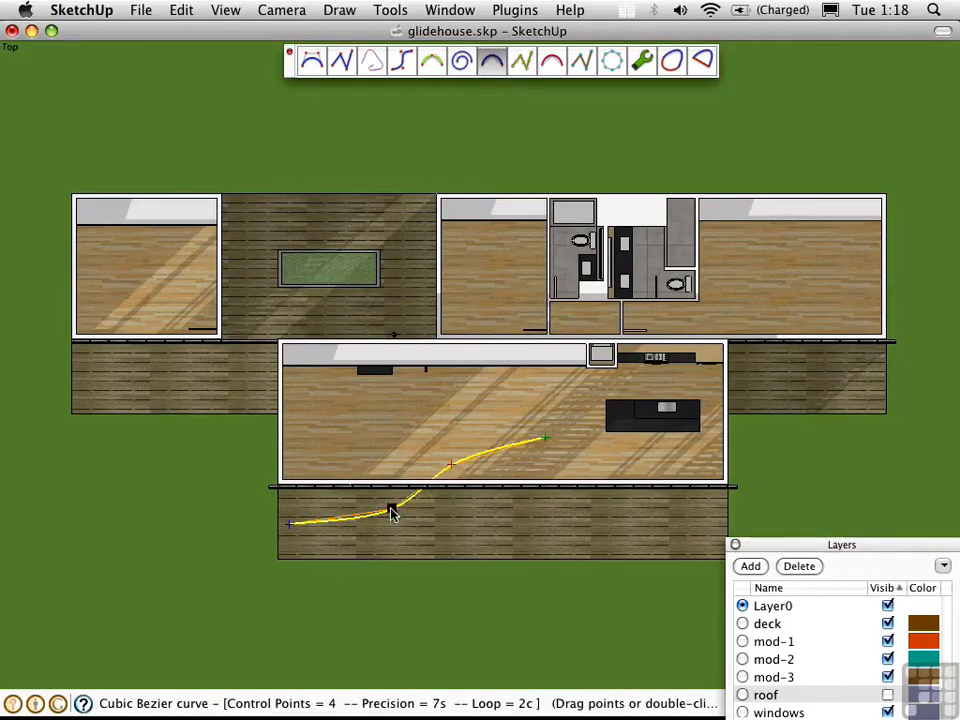
- Adjust the curve's second control point on the deck and try nudging the third one, and finish editing
{"action": "left_click_drag", "start_coordinate": [388, 506], "coordinate": [382, 500]}
{"action": "left_click_drag", "start_coordinate": [449, 464], "coordinate": [443, 461]}
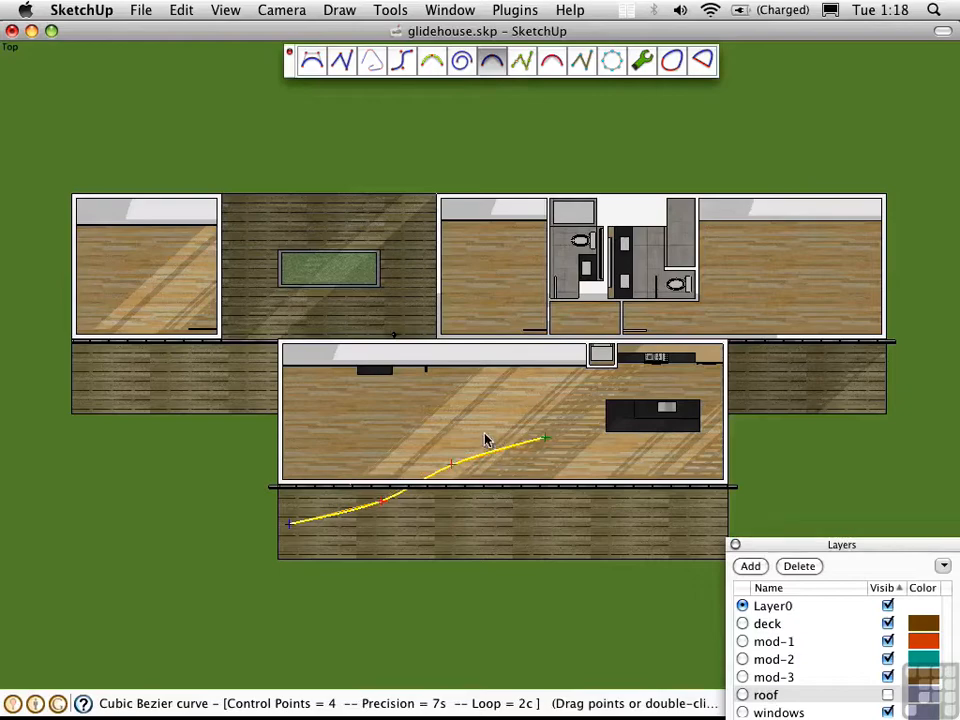
{"action": "key", "text": "space"}
- Raise the Bezier curve about 5' straight up along the blue axis to eye level
{"action": "middle_click_drag", "start_coordinate": [335, 474], "coordinate": [640, 180]}
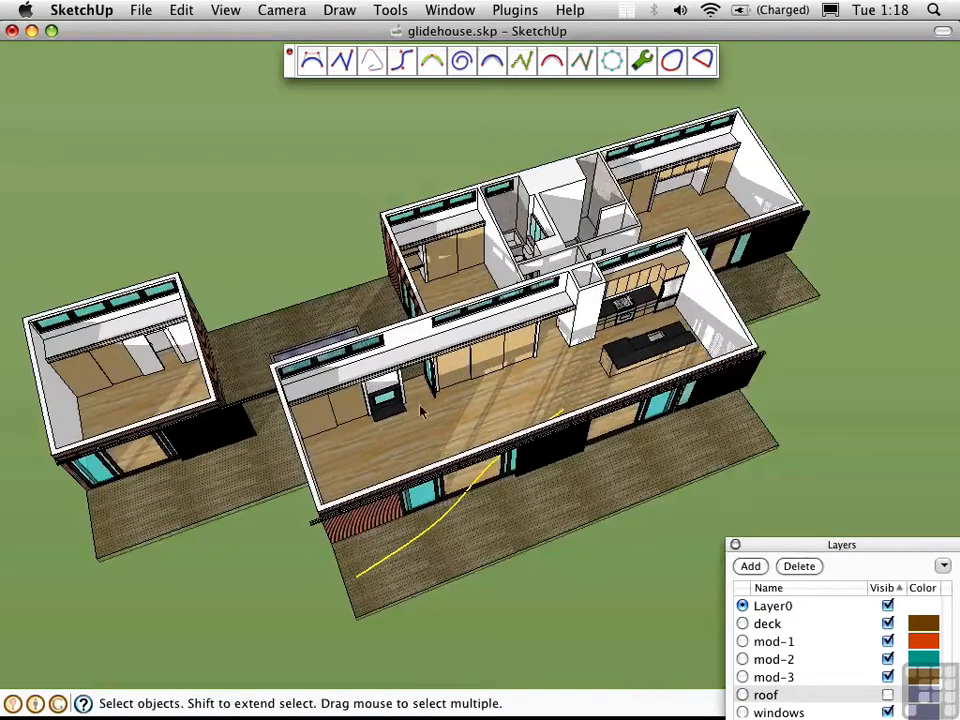
{"action": "middle_click_drag", "start_coordinate": [422, 396], "coordinate": [640, 262]}
{"action": "key", "text": "m"}
{"action": "left_click", "coordinate": [607, 587]}
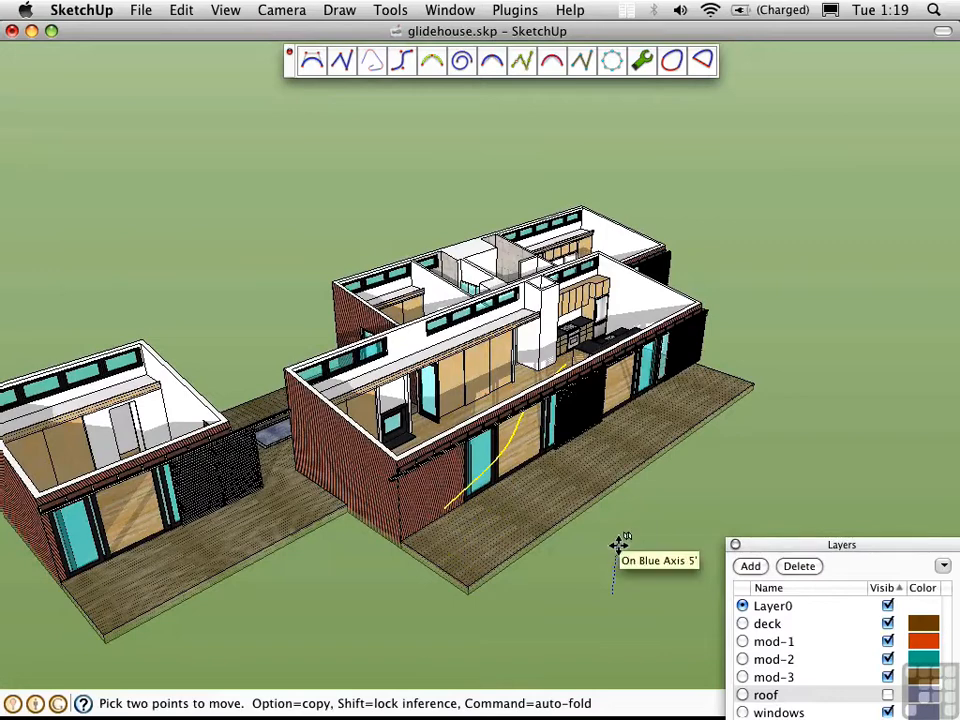
{"action": "left_click", "coordinate": [615, 457]}
{"action": "key", "text": "space"}
{"action": "middle_click_drag", "start_coordinate": [568, 527], "coordinate": [470, 520]}
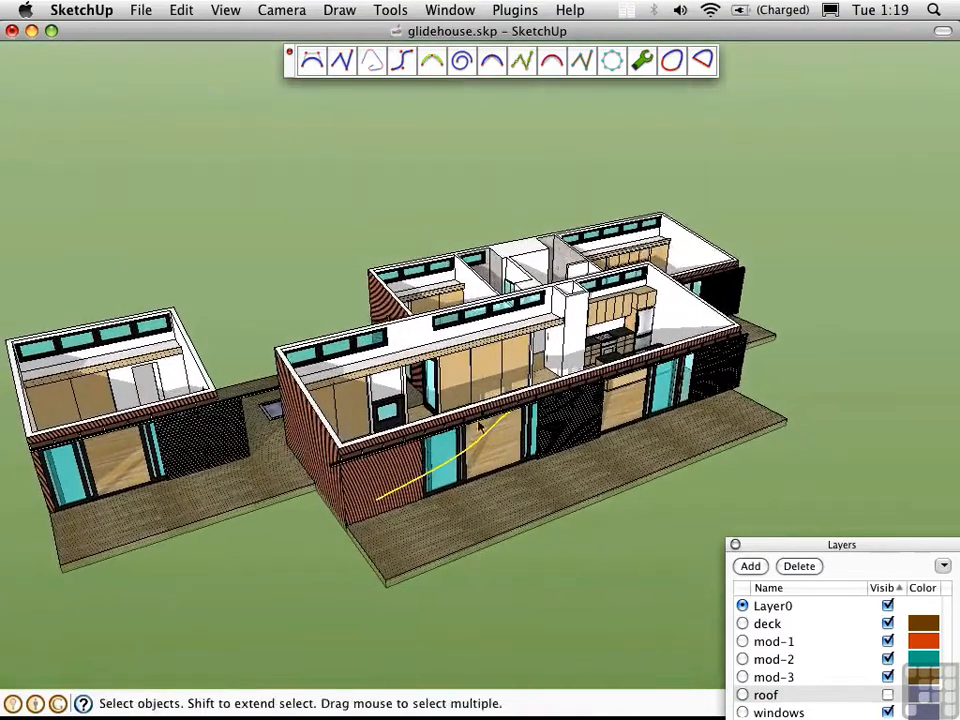
- Turn the roof layer back on and close the Bezier toolbar and the Layers window
{"action": "left_click", "coordinate": [290, 53]}
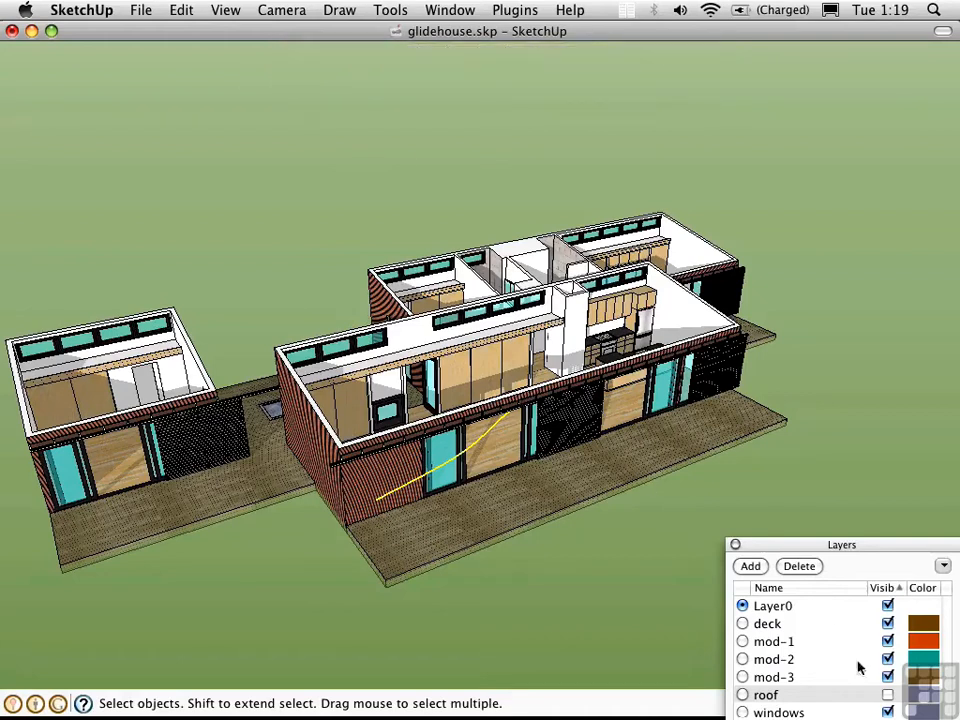
{"action": "left_click", "coordinate": [887, 695]}
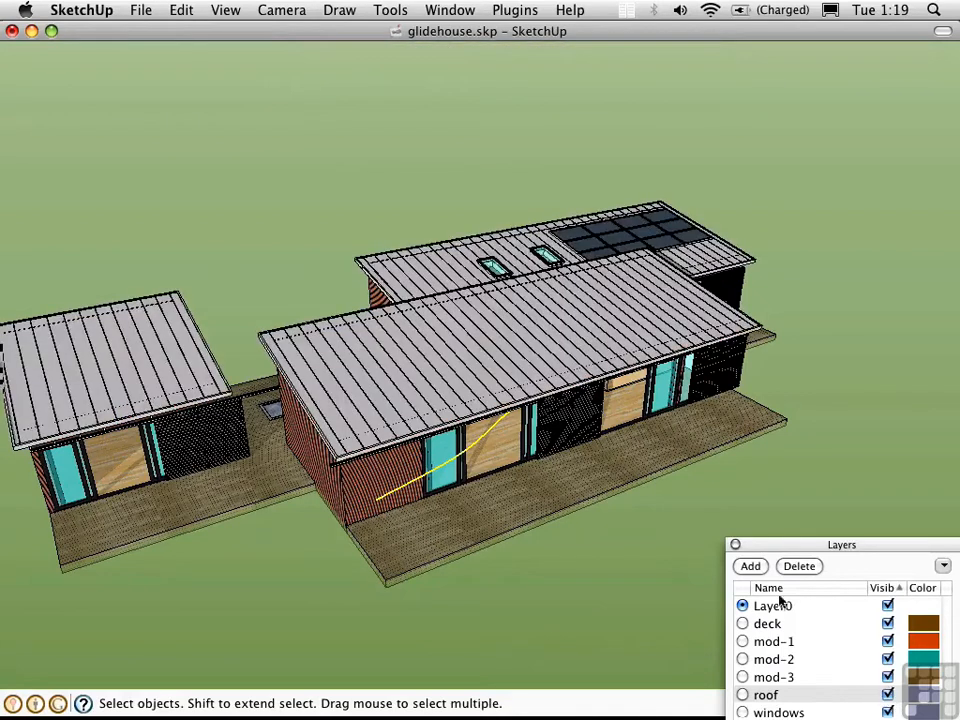
{"action": "left_click", "coordinate": [735, 544]}
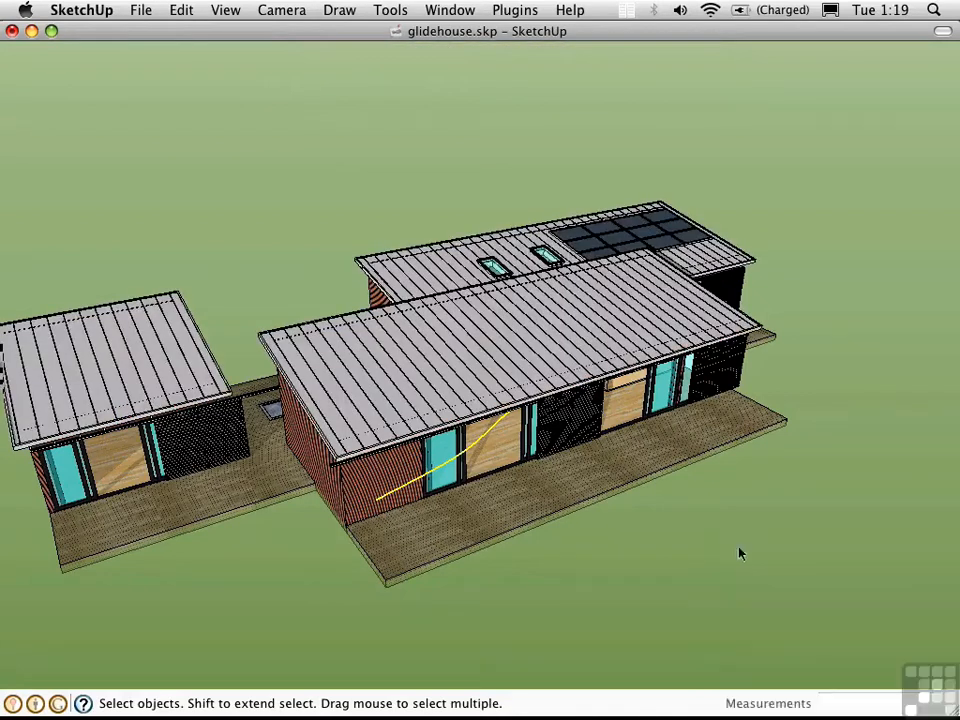
- Generate a flight path from the Bezier curve with a flythrough rate of 10, without reversing the path
{"action": "right_click", "coordinate": [488, 435]}
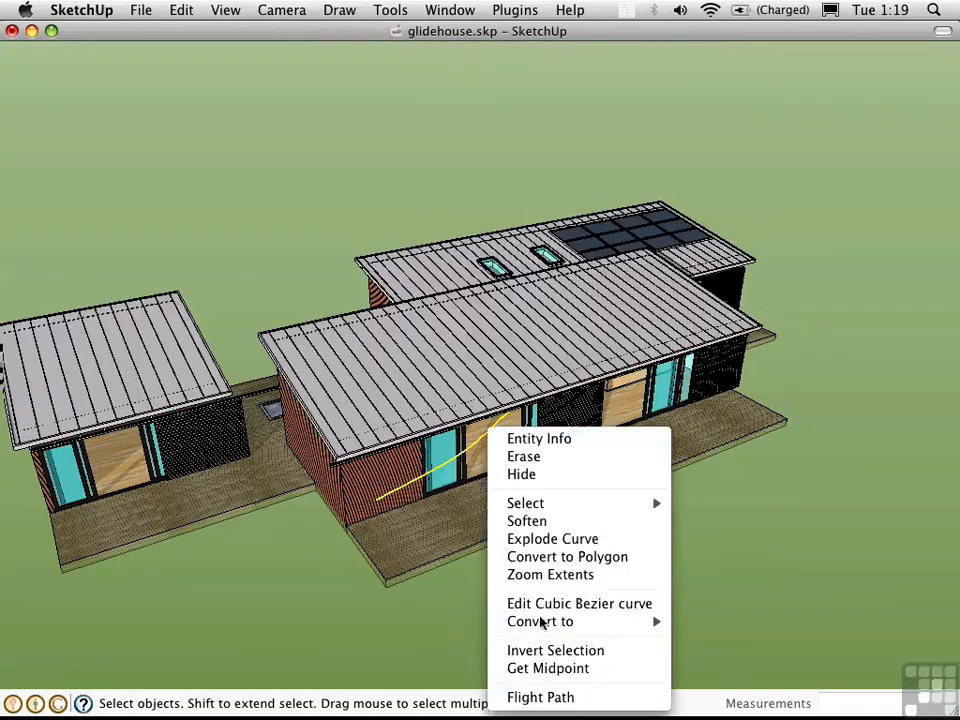
{"action": "left_click", "coordinate": [562, 697]}
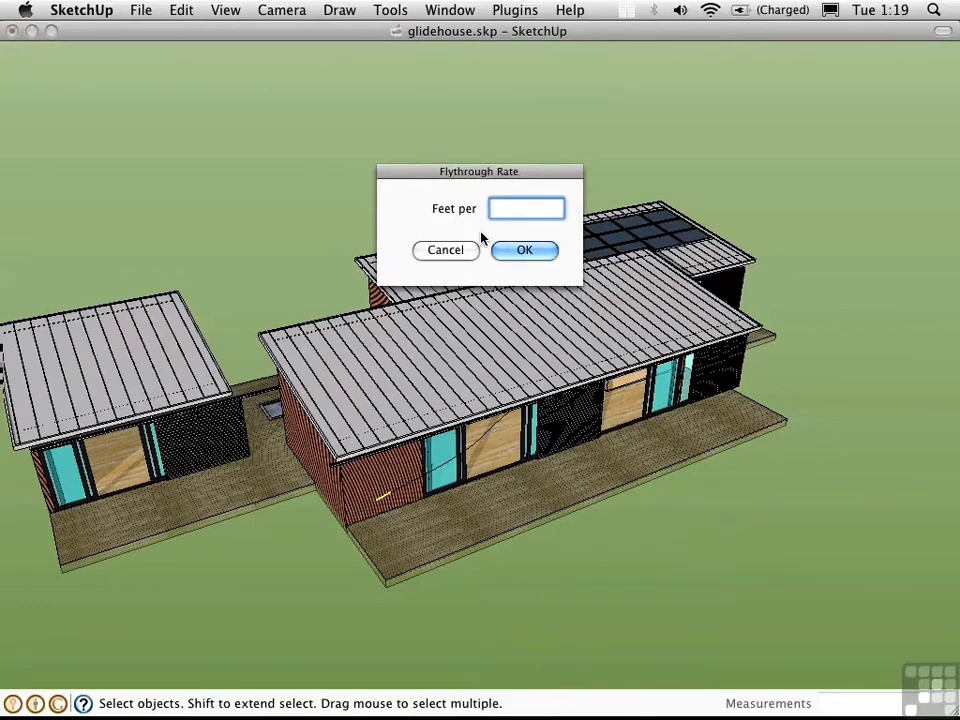
{"action": "type", "text": "10"}
{"action": "key", "text": "Return"}
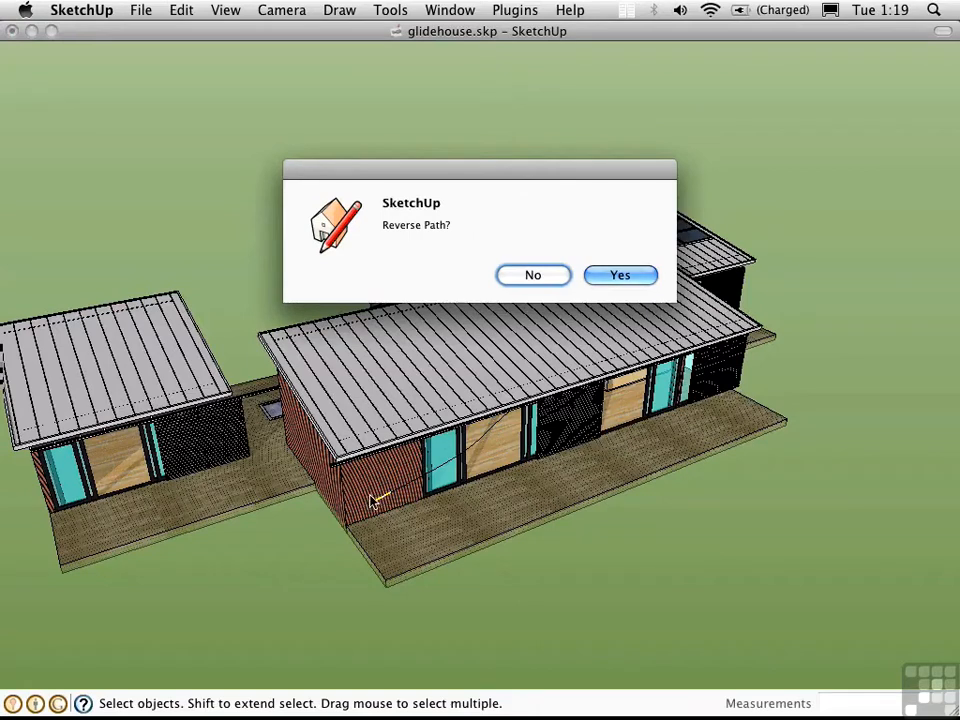
{"action": "left_click", "coordinate": [527, 275]}
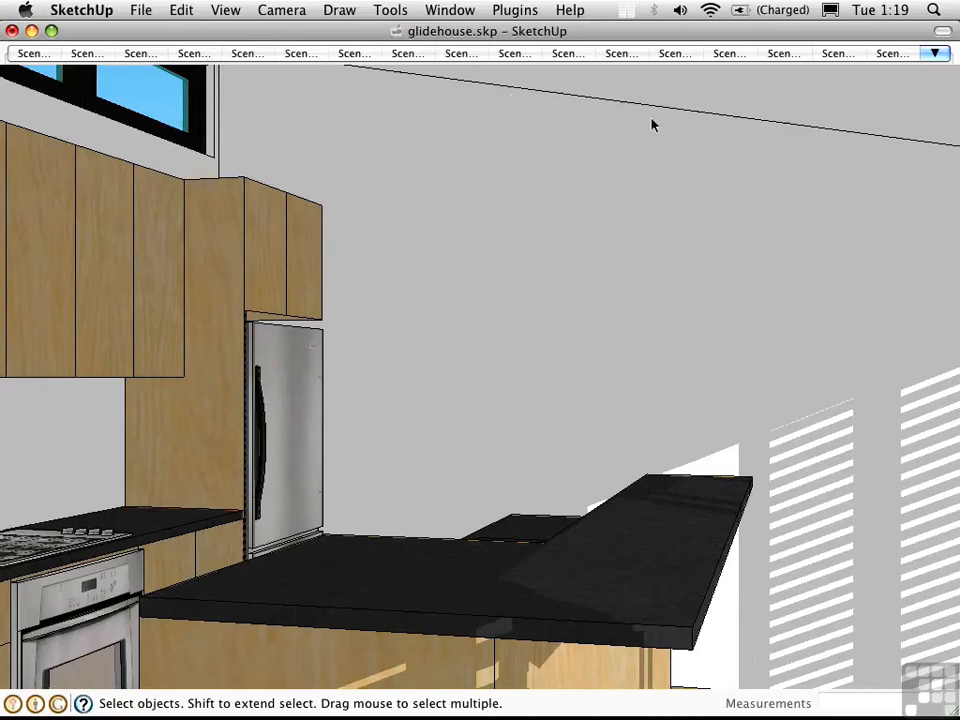
- Step through the first four scenes generated along the flight path
{"action": "left_click", "coordinate": [31, 53]}
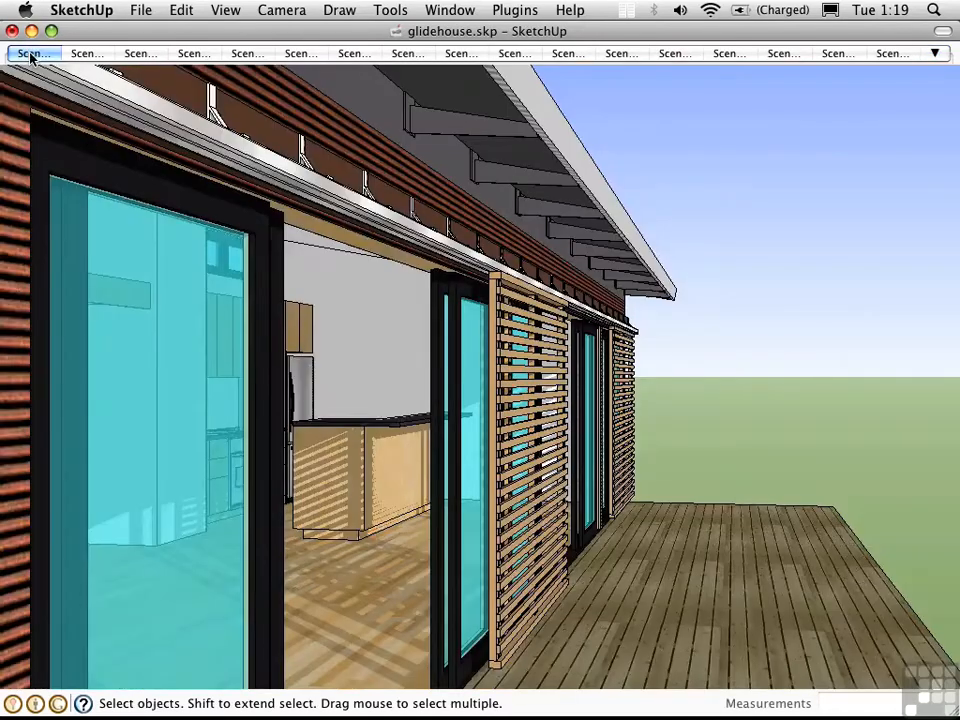
{"action": "left_click", "coordinate": [86, 53]}
{"action": "left_click", "coordinate": [139, 53]}
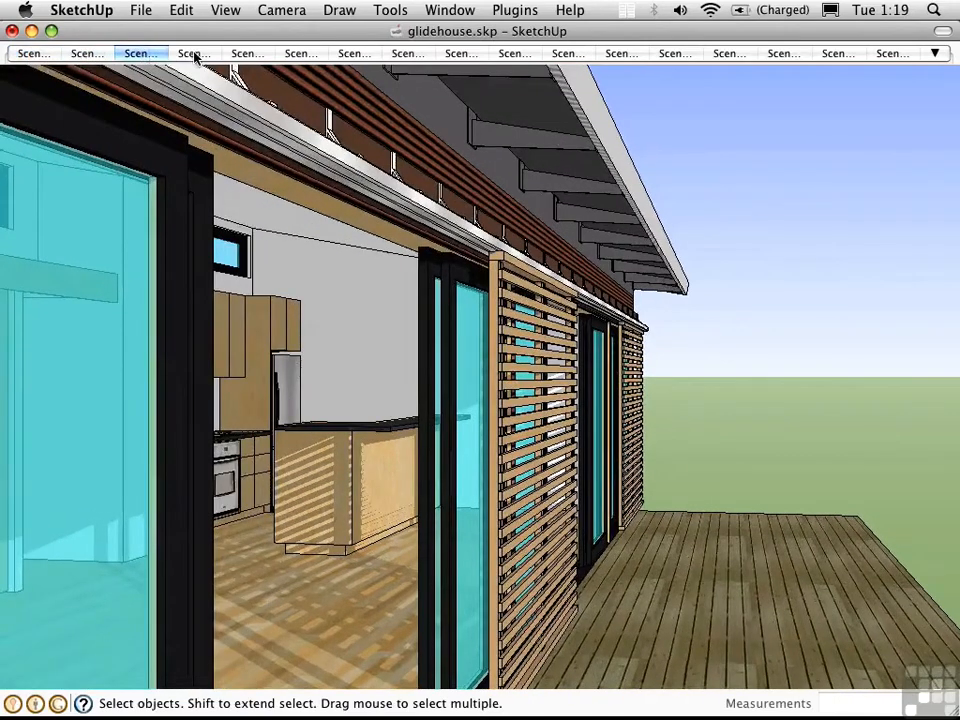
{"action": "left_click", "coordinate": [192, 53]}
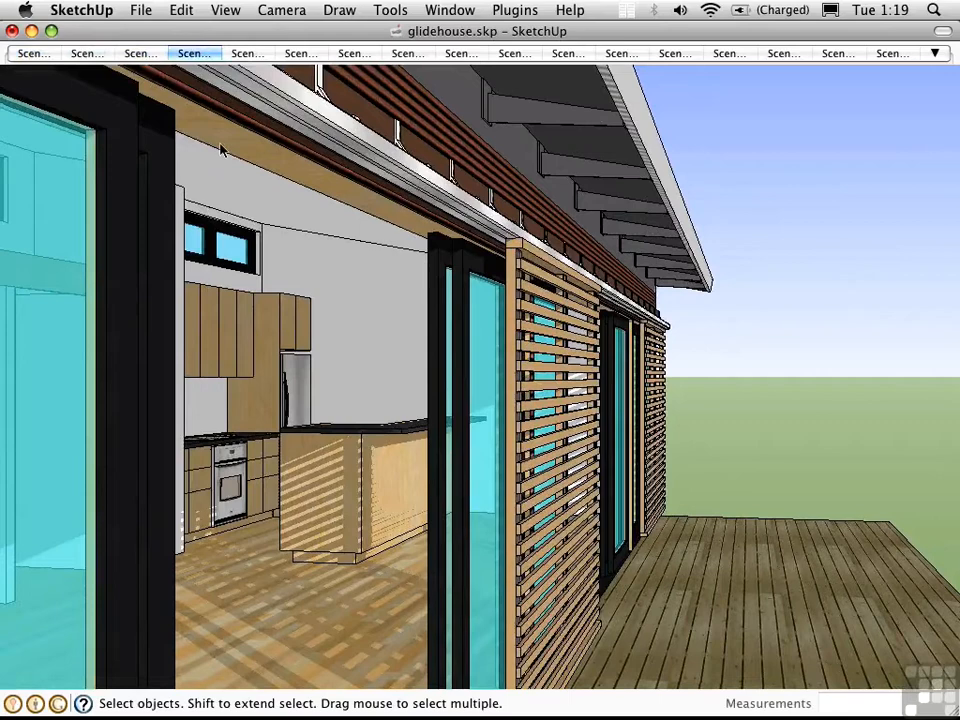
- Return to the first scene and export the flight path animation to the Desktop as the QuickTime movie glidehouse2.mov
{"action": "left_click", "coordinate": [36, 52]}
{"action": "left_click", "coordinate": [141, 10]}
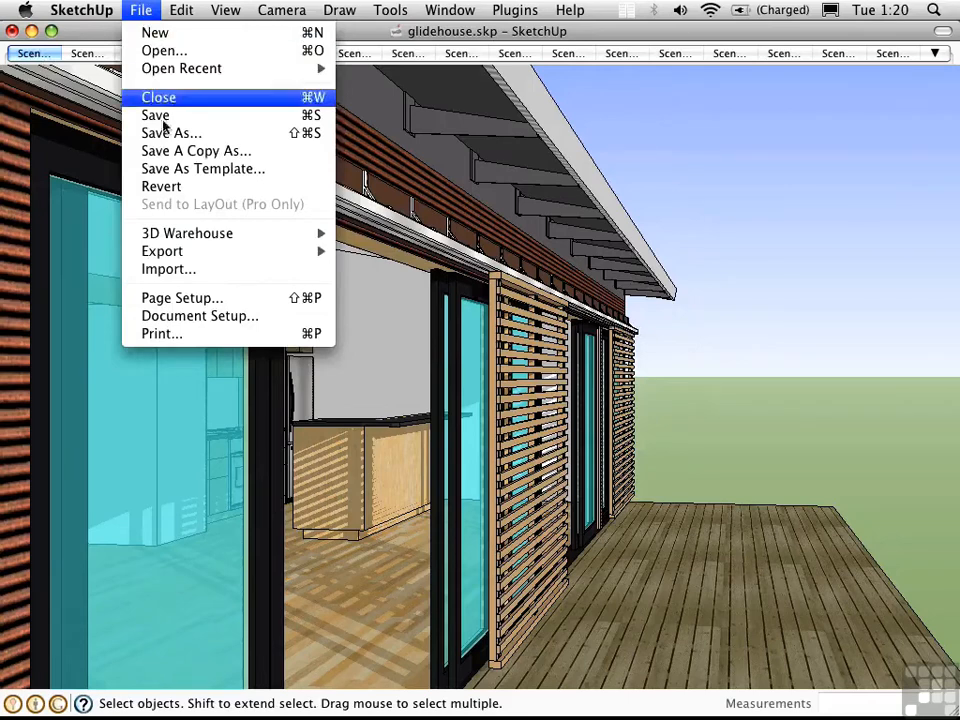
{"action": "mouse_move", "coordinate": [197, 252]}
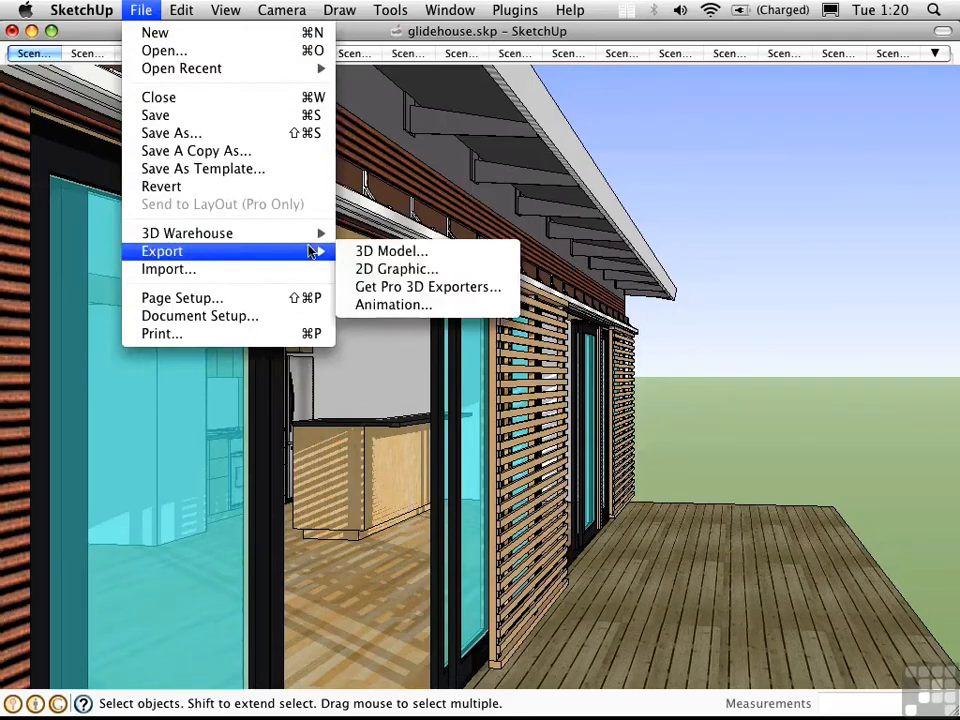
{"action": "left_click", "coordinate": [384, 305]}
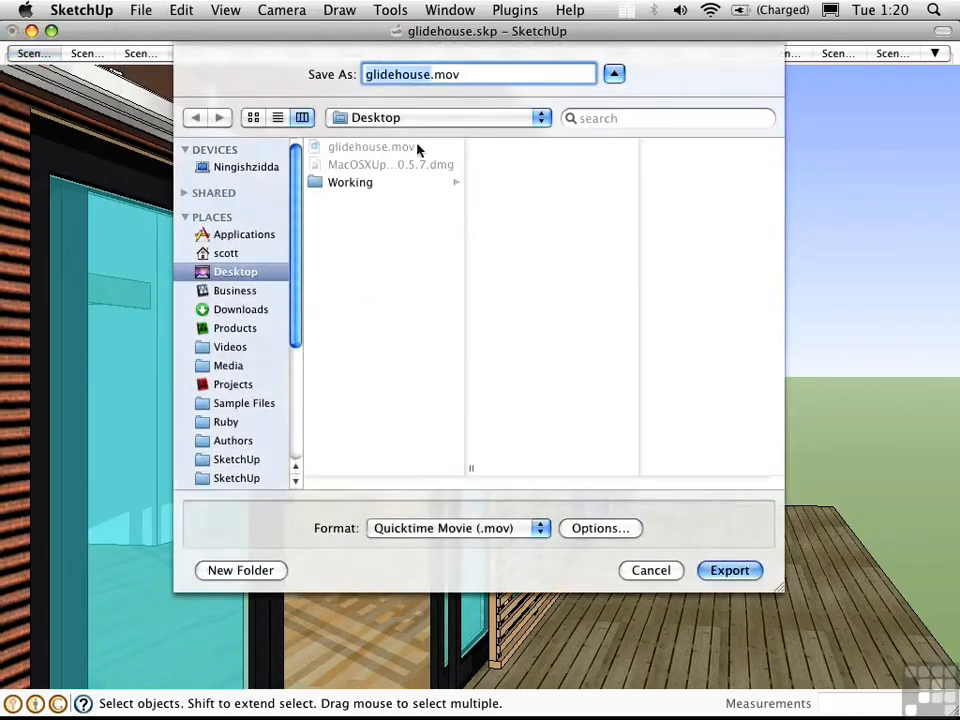
{"action": "left_click", "coordinate": [425, 72]}
{"action": "type", "text": "2"}
{"action": "left_click", "coordinate": [728, 578]}
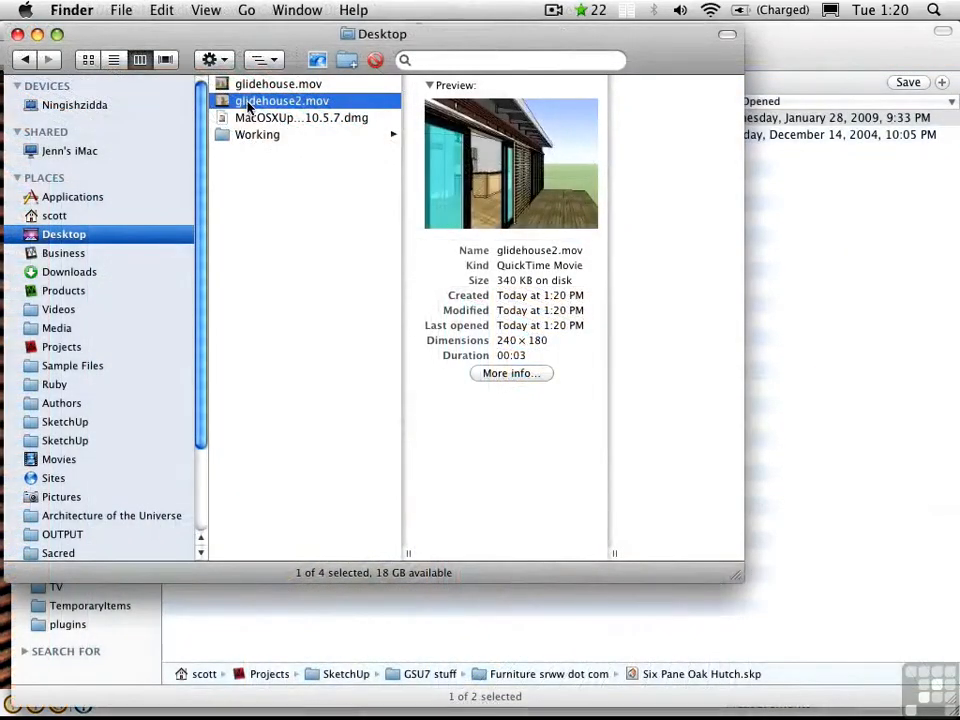
- Switch to Finder and play the exported glidehouse2.mov from the Desktop
{"action": "double_click", "coordinate": [248, 103]}
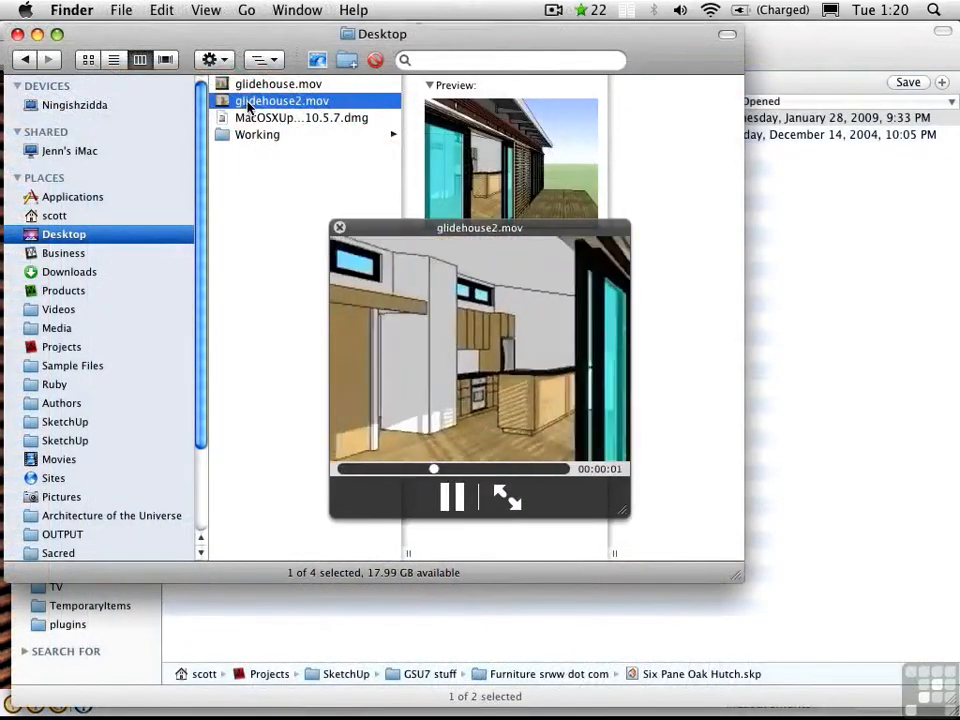